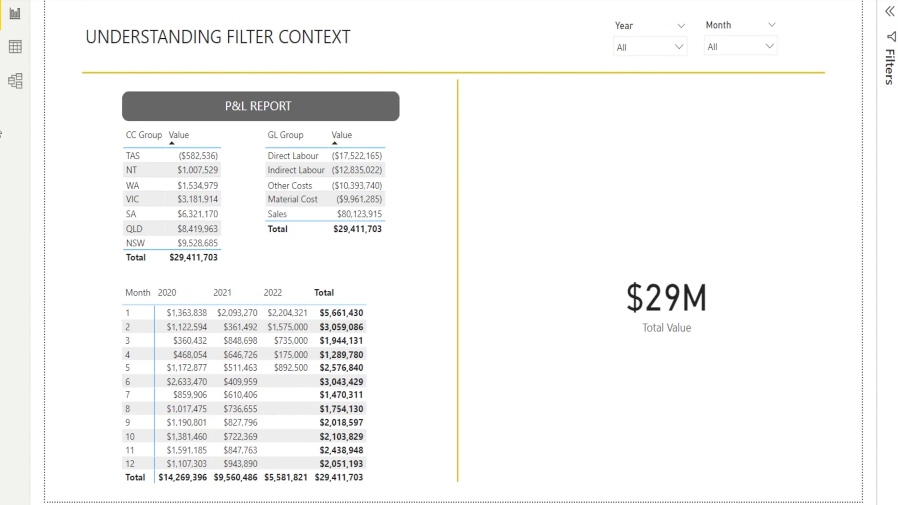
click(16, 80)
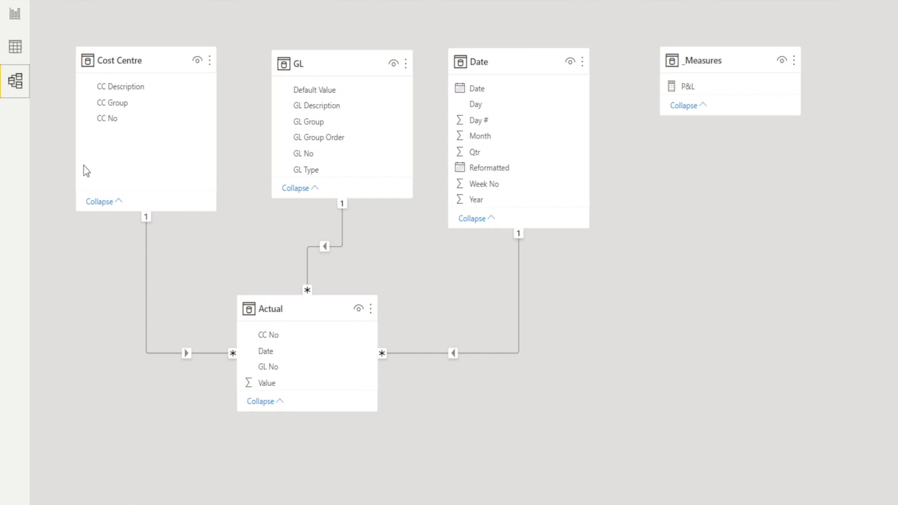
click(14, 14)
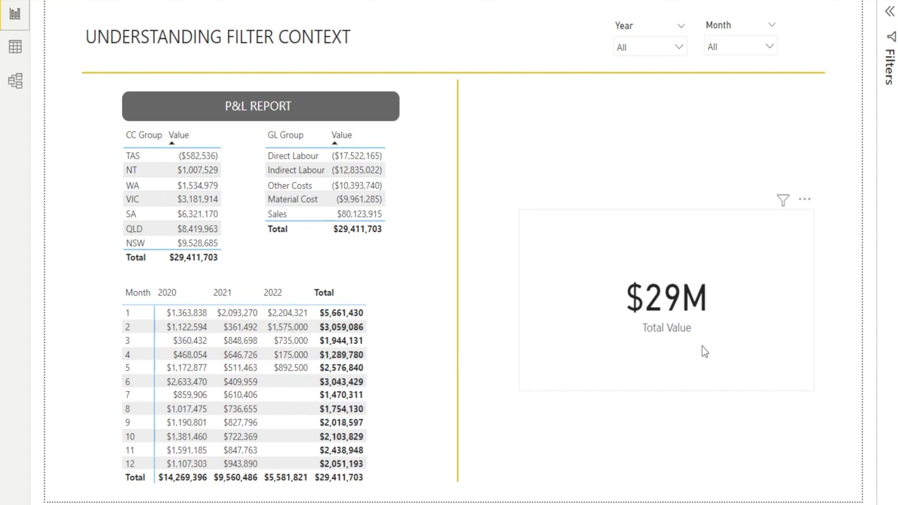
click(734, 360)
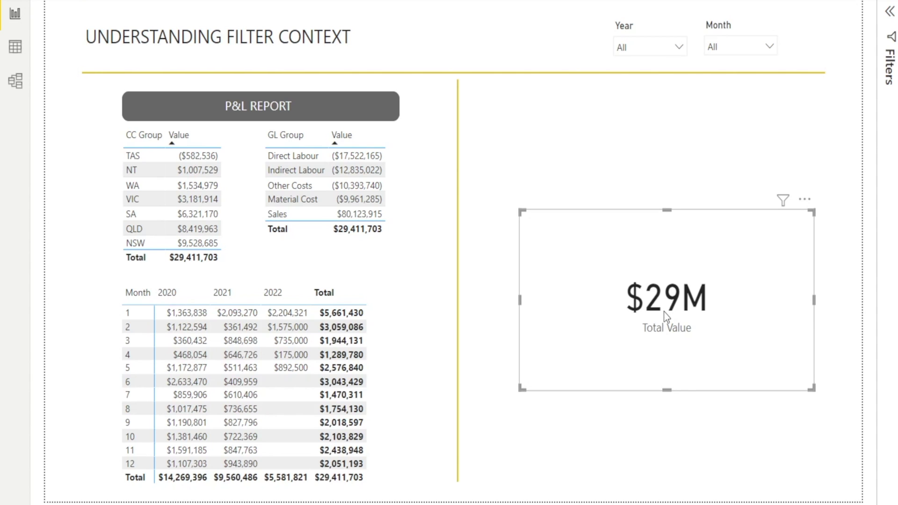
mouse_move(664, 313)
click(150, 175)
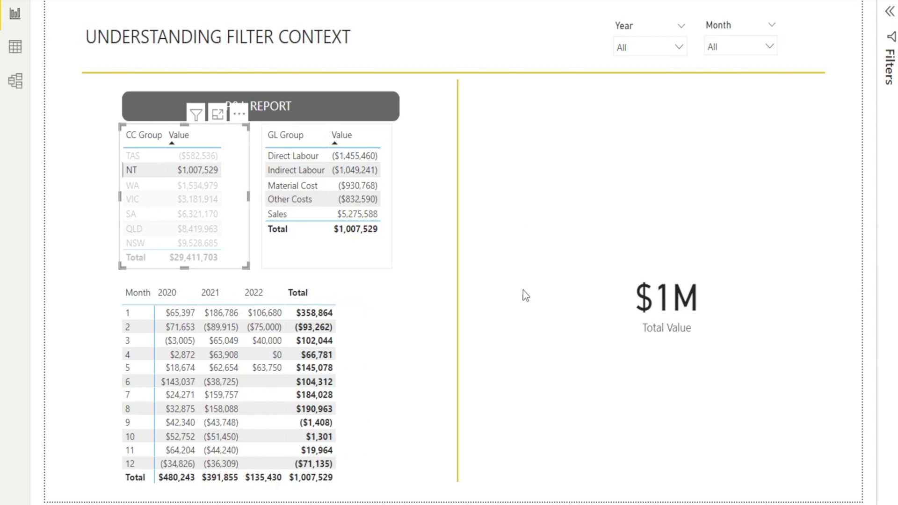
click(173, 299)
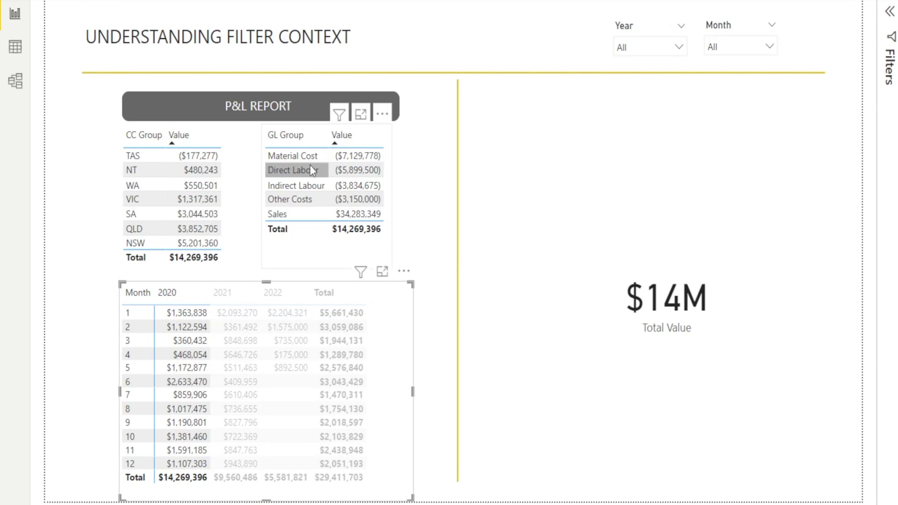
click(299, 170)
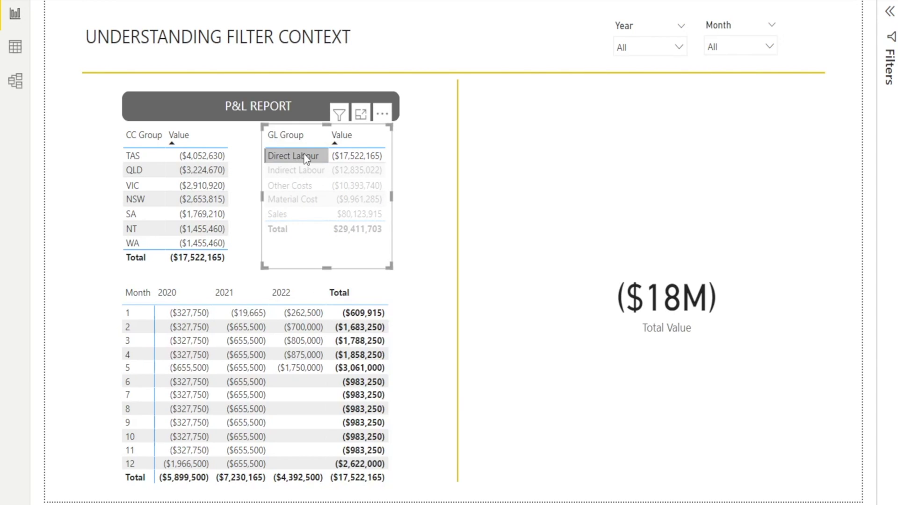
click(279, 158)
click(681, 46)
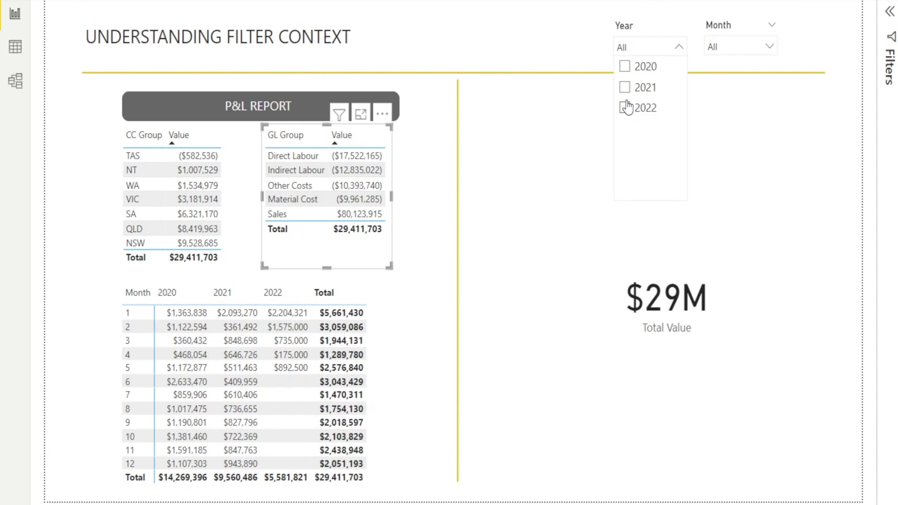
click(625, 88)
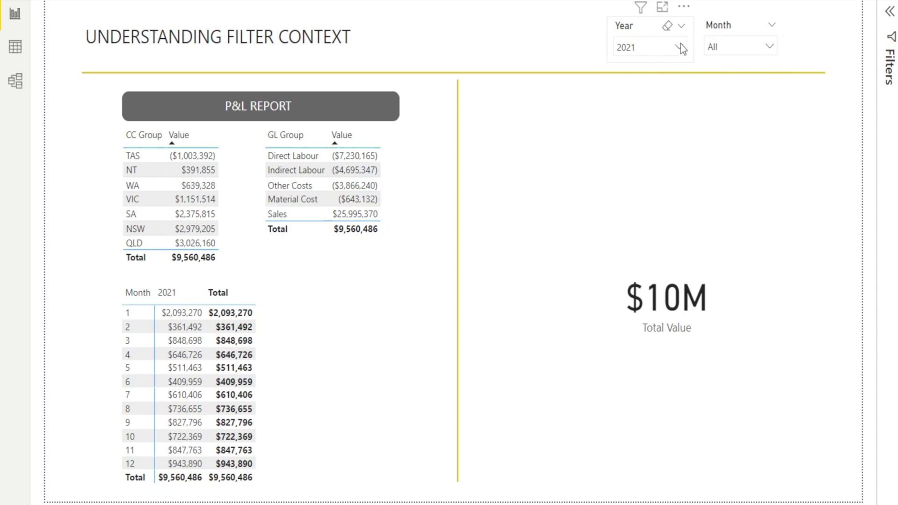
click(680, 47)
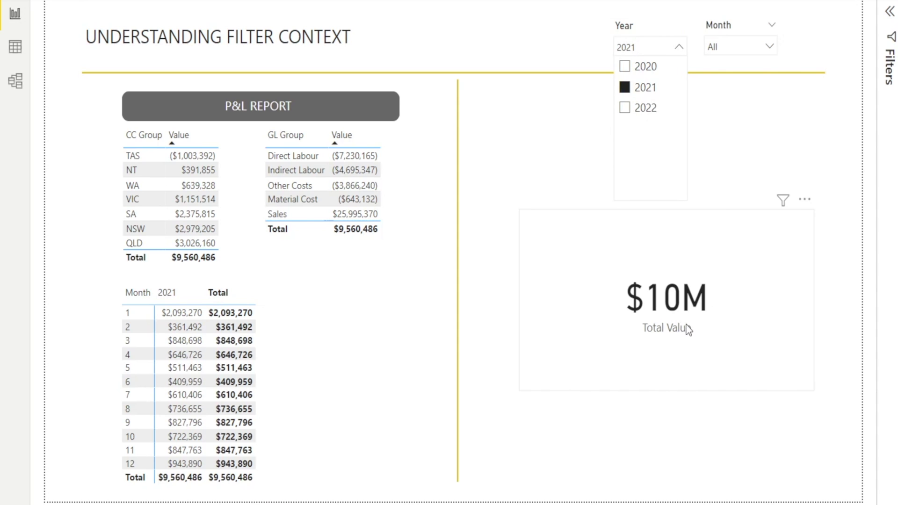
click(625, 108)
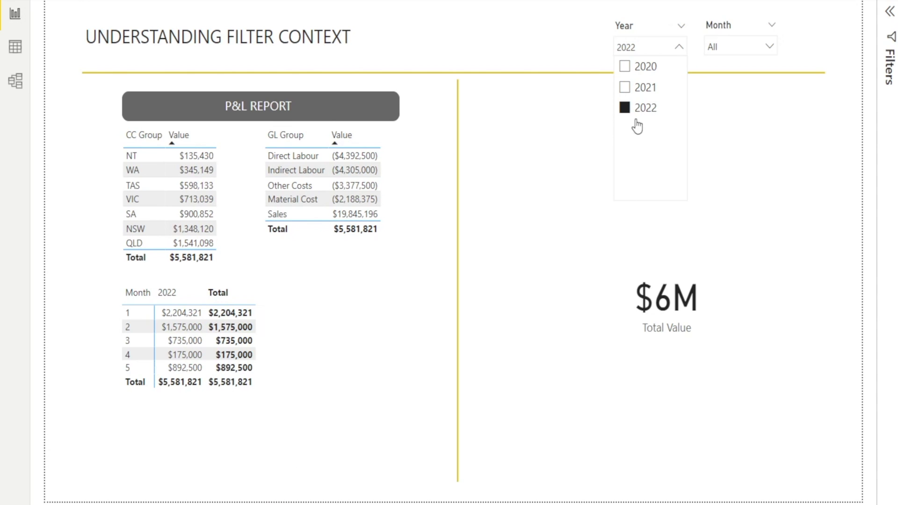
click(625, 108)
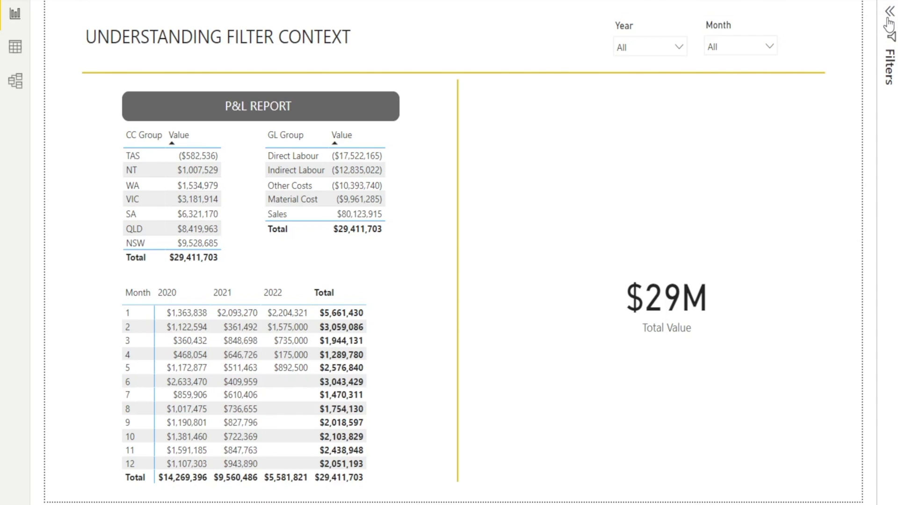
- Filter the report's GL Description to Ancillery Cost only in the Filters pane
click(889, 12)
mouse_move(884, 129)
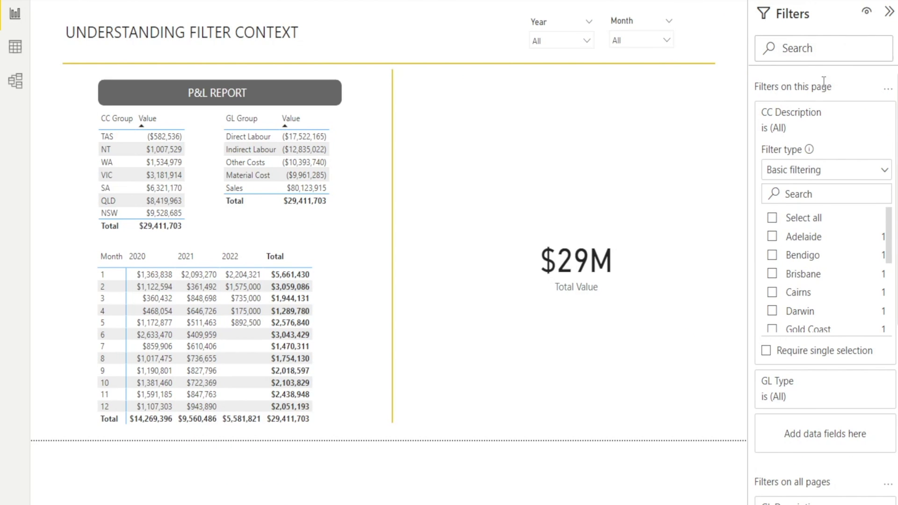
scroll(840, 262, down, 2)
scroll(795, 491, down, 3)
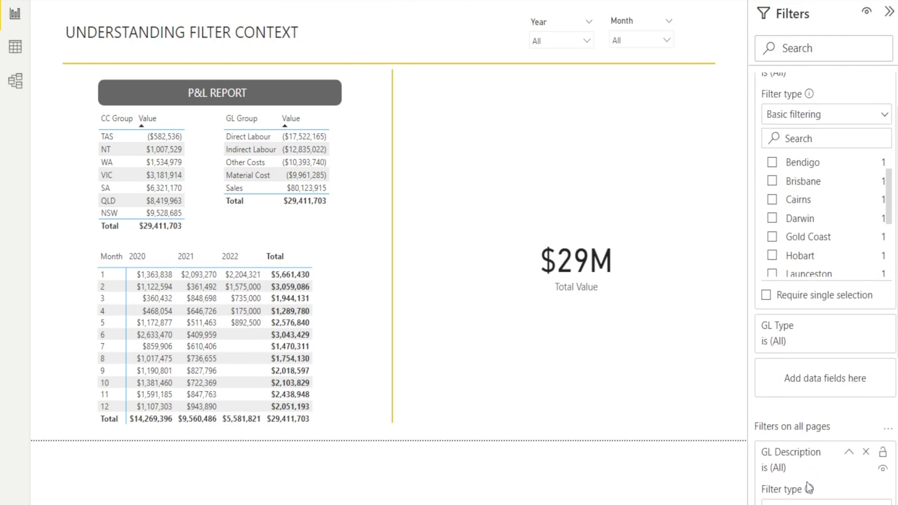
scroll(808, 488, down, 4)
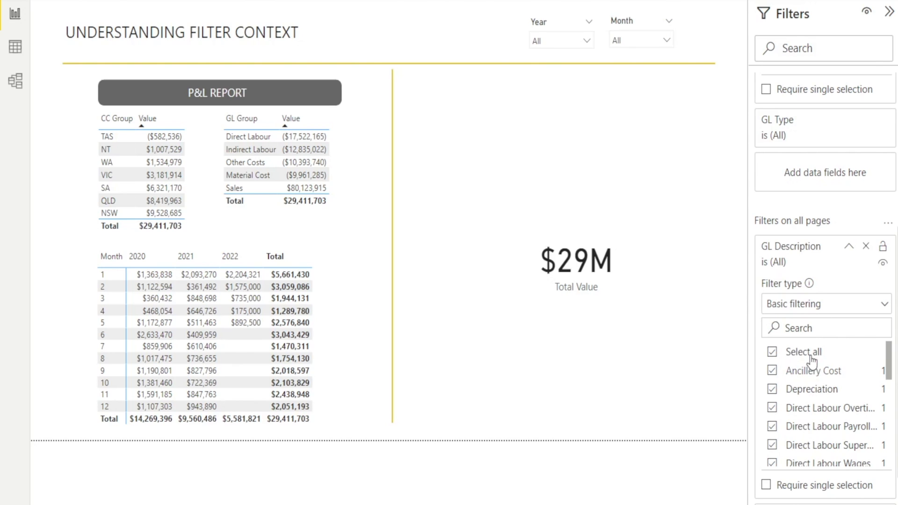
click(772, 353)
click(771, 376)
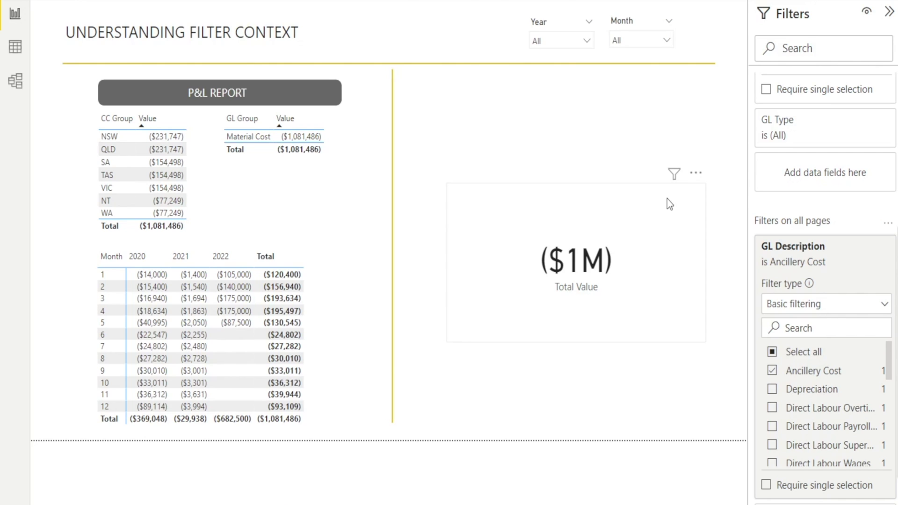
- Add a CC Description filter for Adelaide
mouse_move(676, 180)
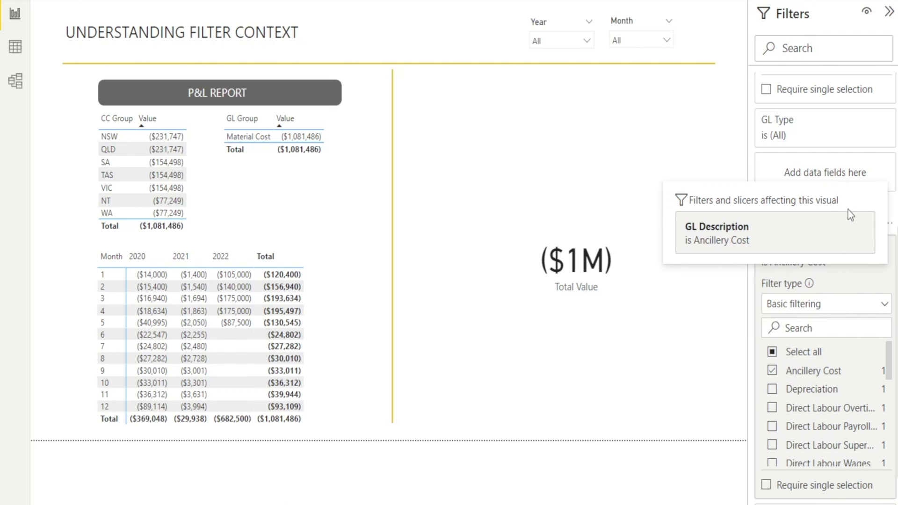
scroll(833, 286, up, 5)
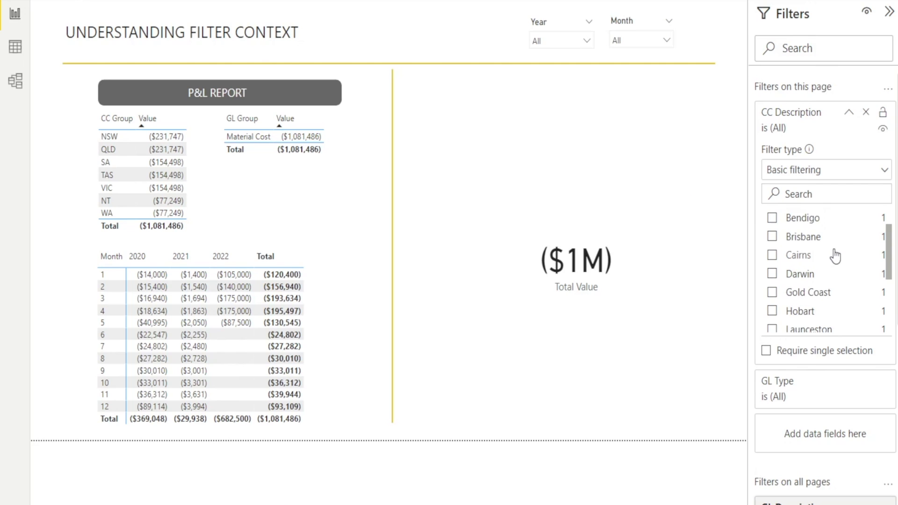
scroll(834, 255, up, 2)
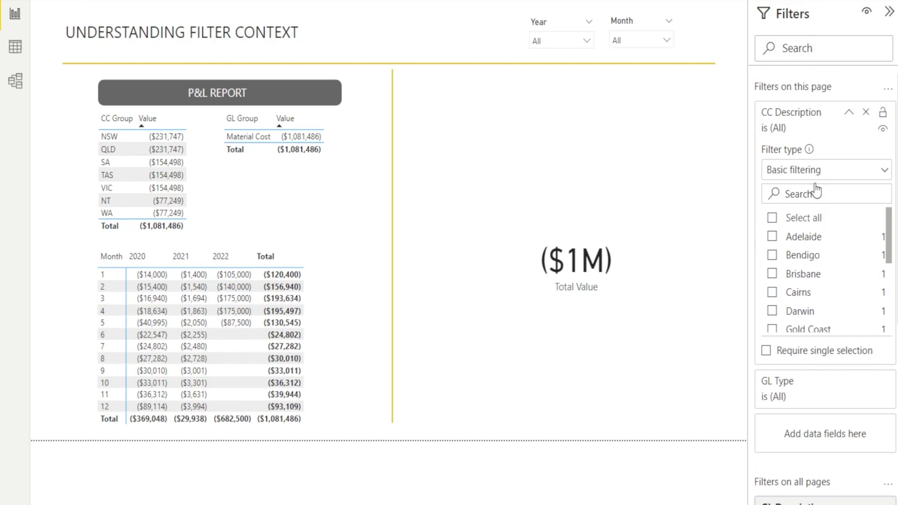
click(772, 237)
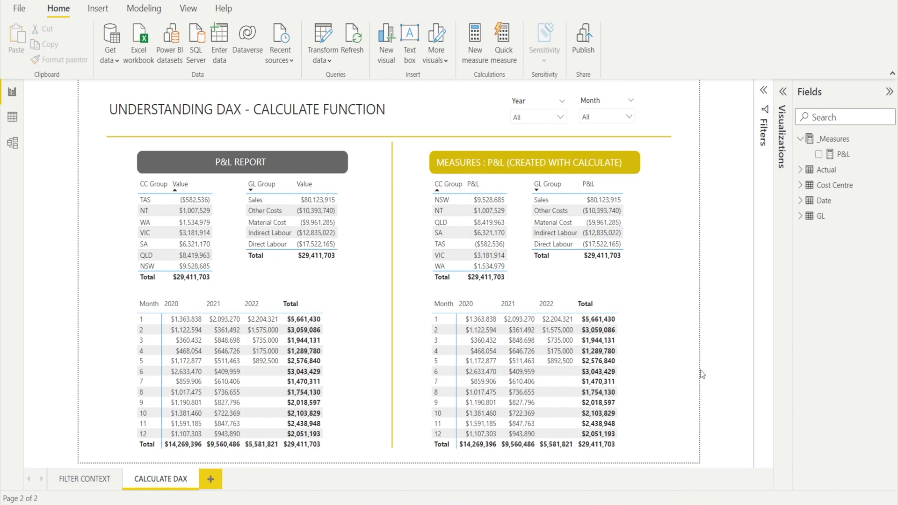
- Cross-filter both reports to WA, then QLD, and view the P&L measure's formula before clearing
click(780, 136)
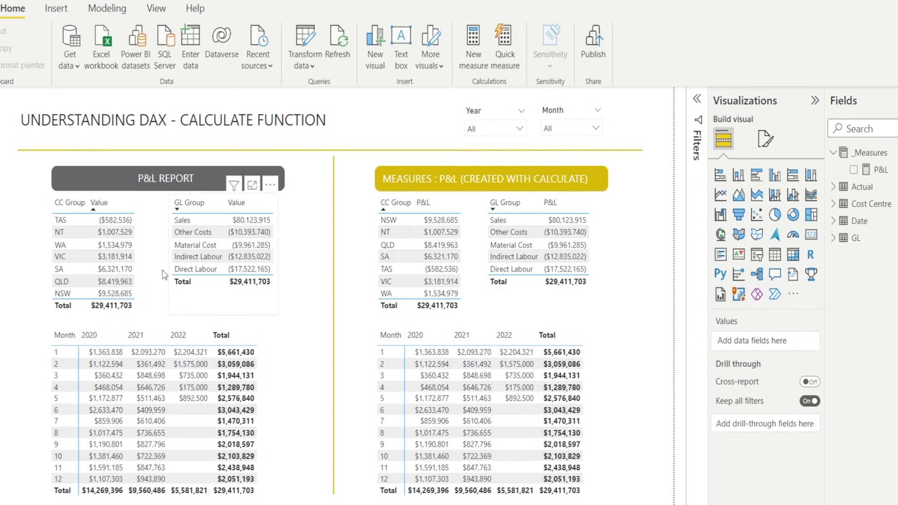
click(125, 245)
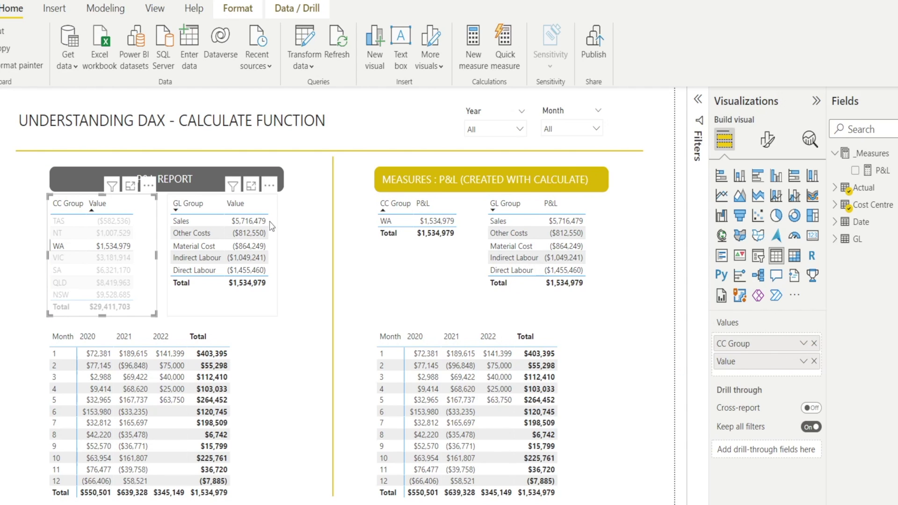
click(115, 247)
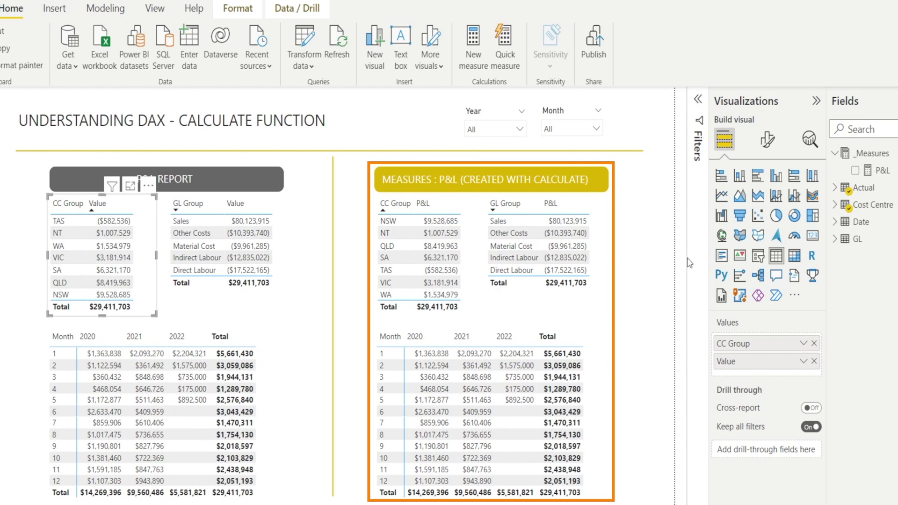
click(435, 246)
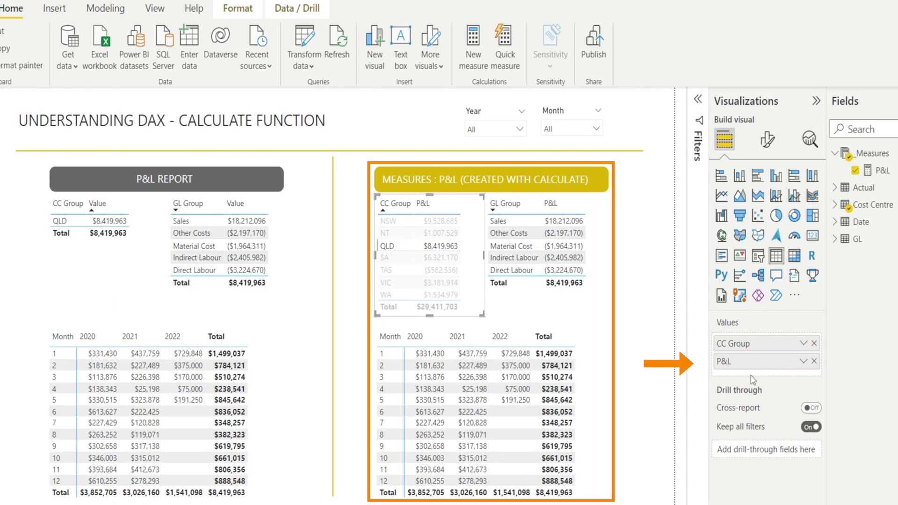
click(880, 172)
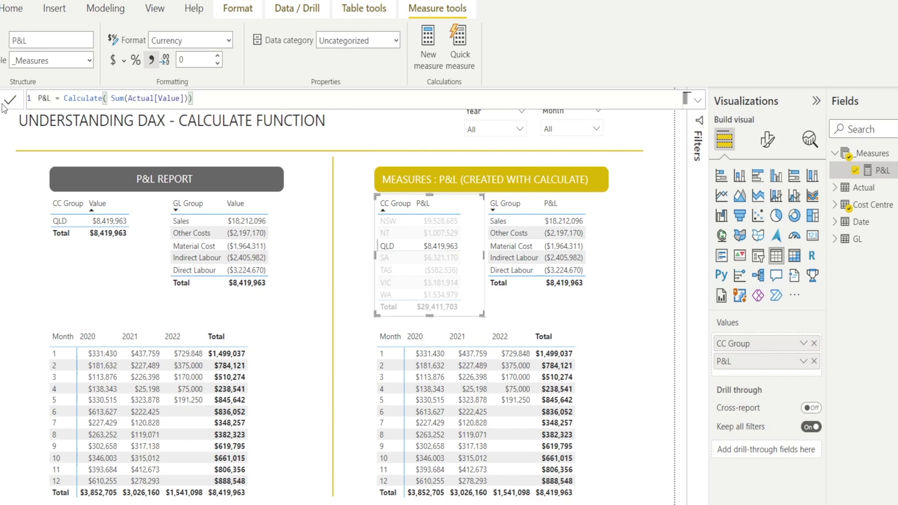
click(409, 250)
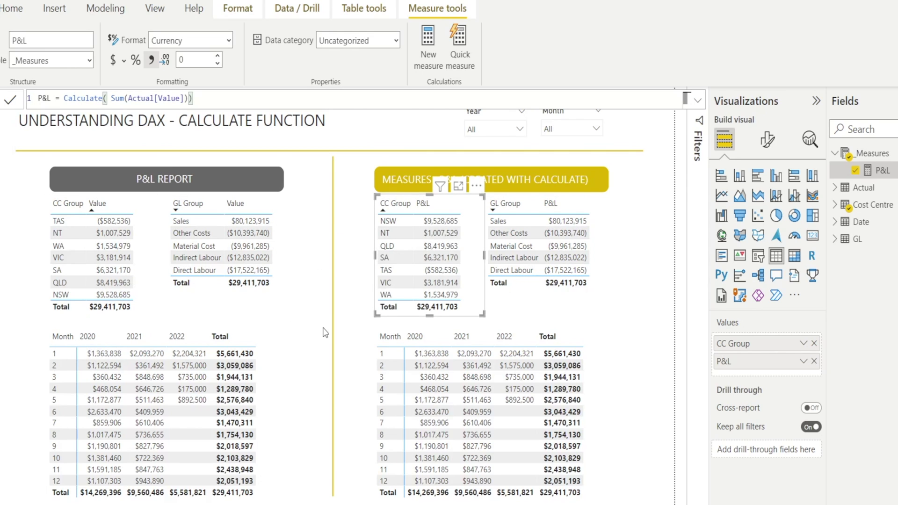
- Add the filter 'Date'[Year] = 2022 to the P&L measure's CALCULATE
click(355, 318)
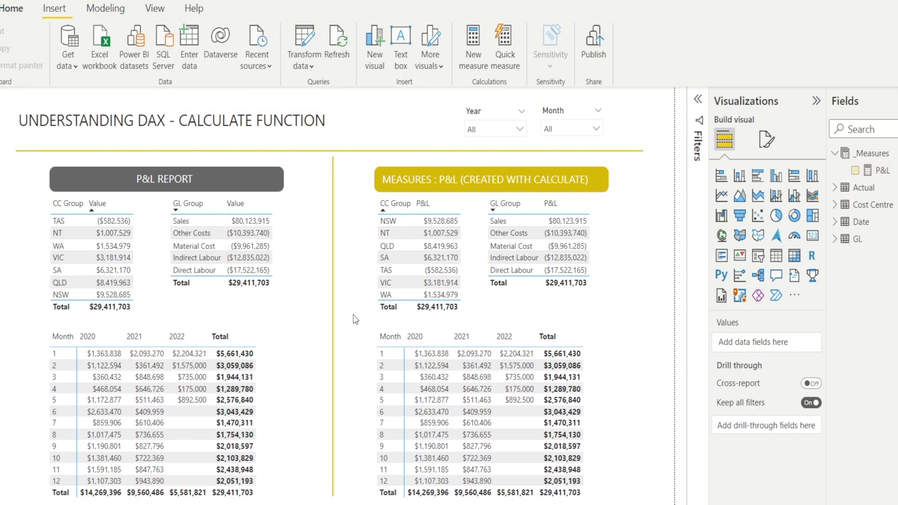
click(881, 170)
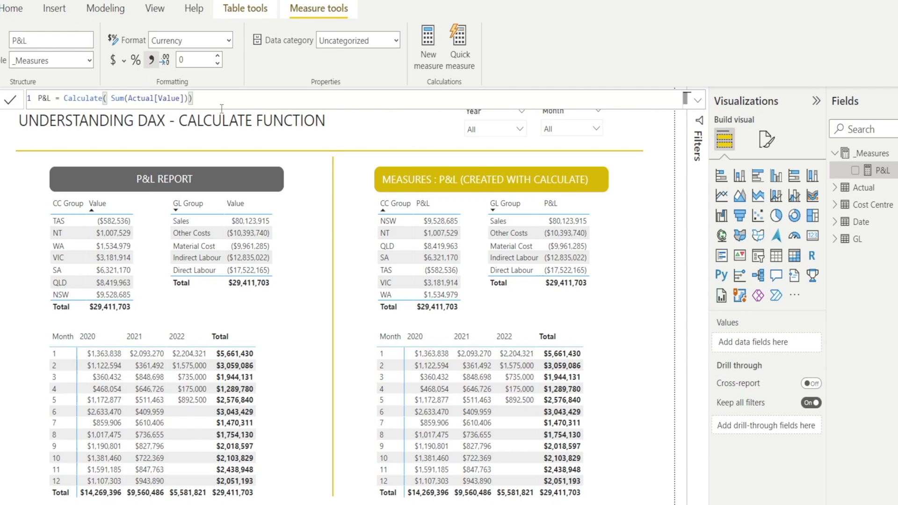
text(< )
text(Year)
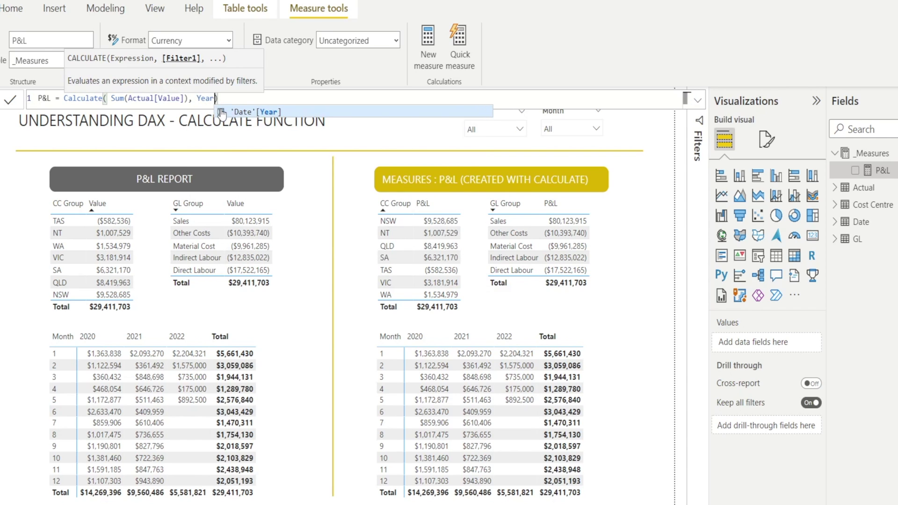
click(222, 113)
text(= )
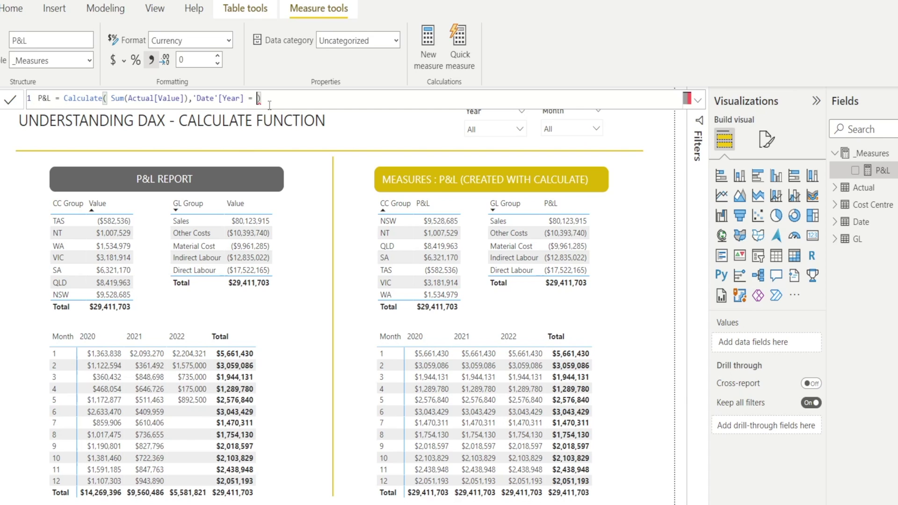
text(2022)
click(10, 99)
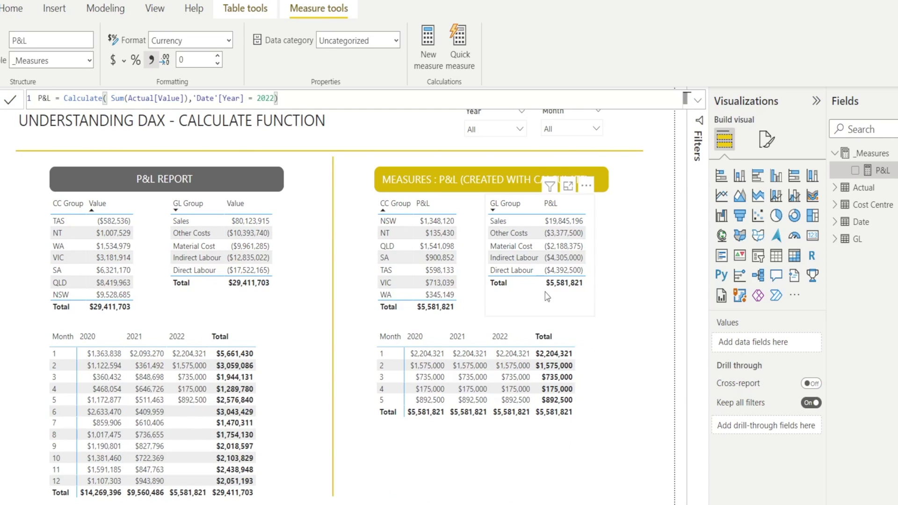
click(557, 424)
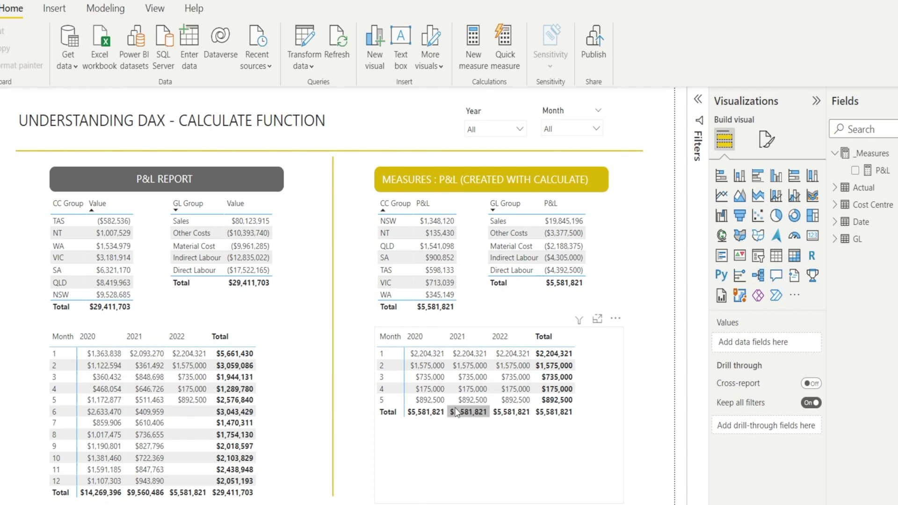
- Change the P&L measure's year filter from = 2022 to < 2022
click(415, 414)
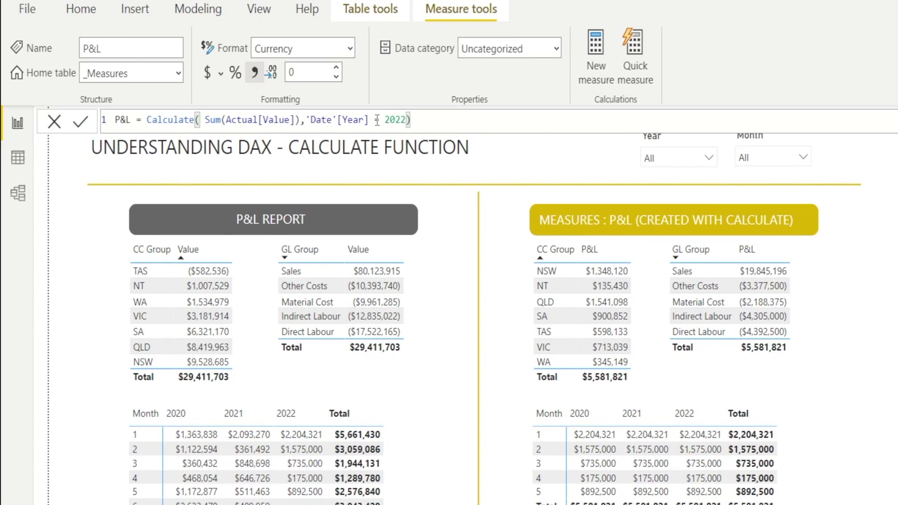
double_click(376, 119)
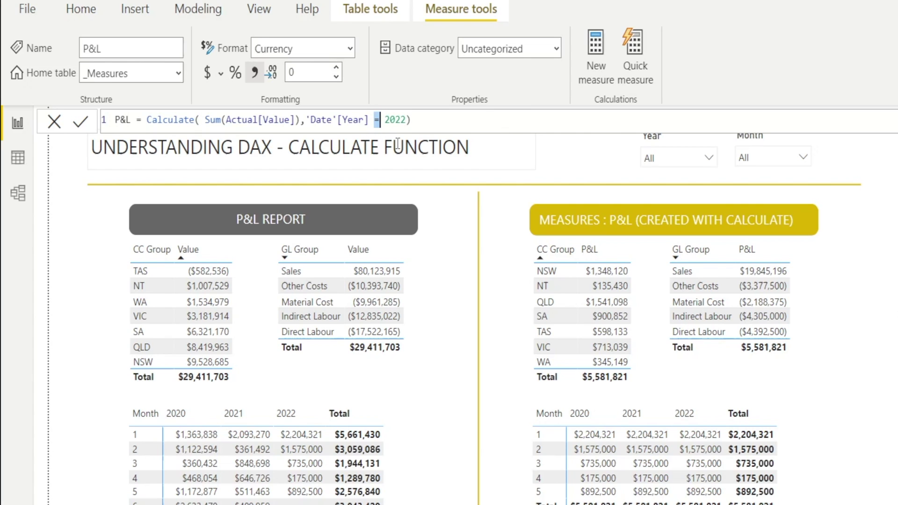
text(<)
click(80, 123)
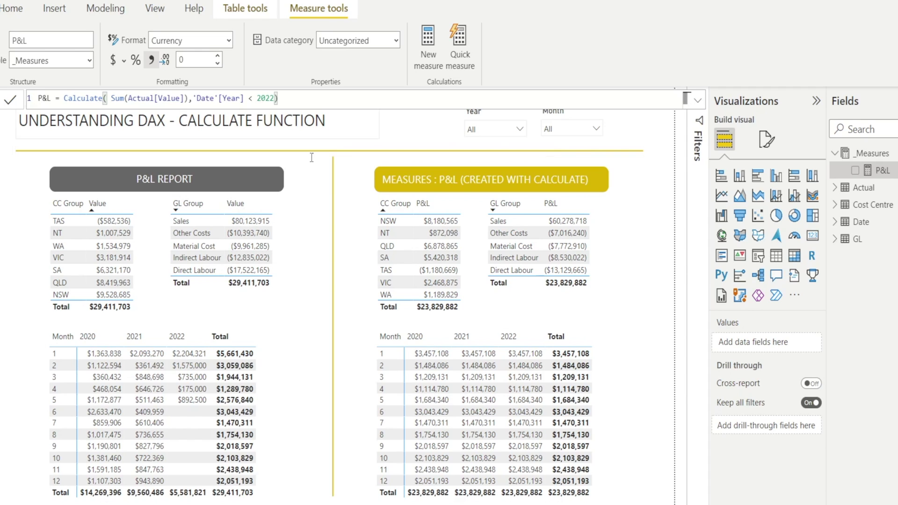
- Try the Year slicer at 2021, then clear it
click(391, 133)
click(522, 133)
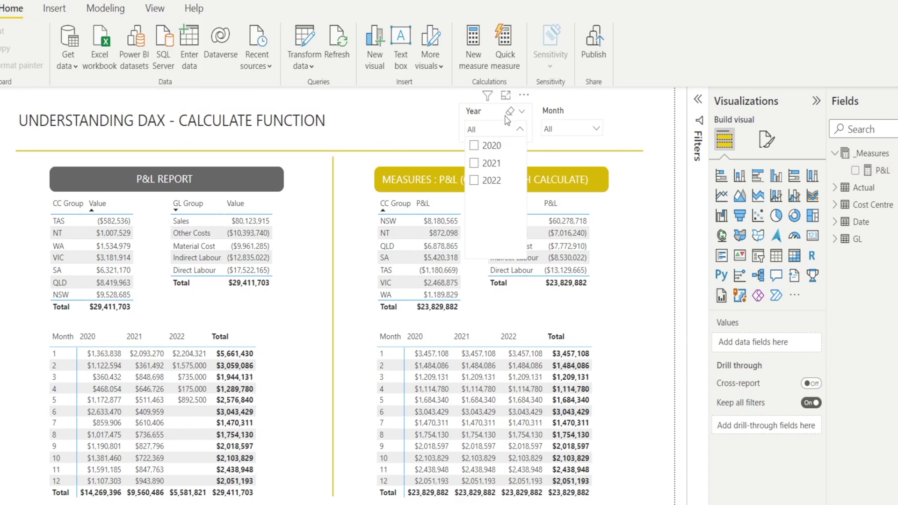
click(474, 163)
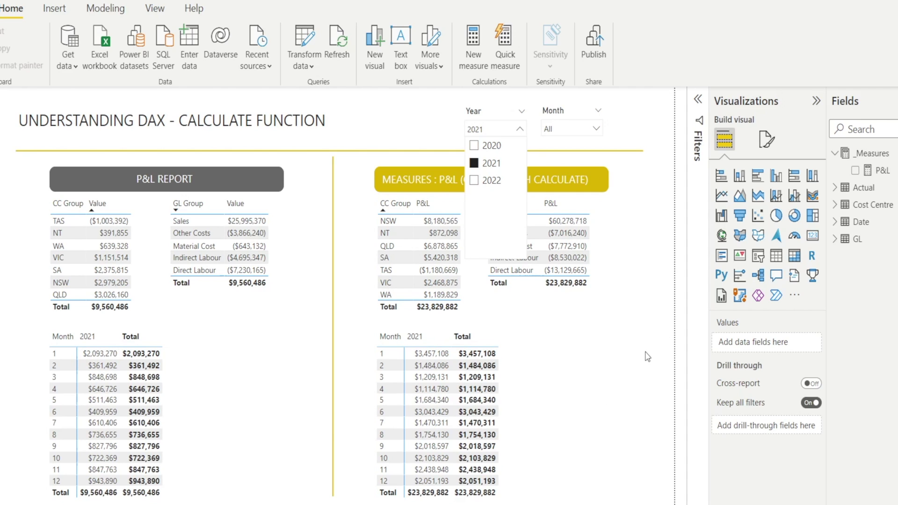
click(478, 165)
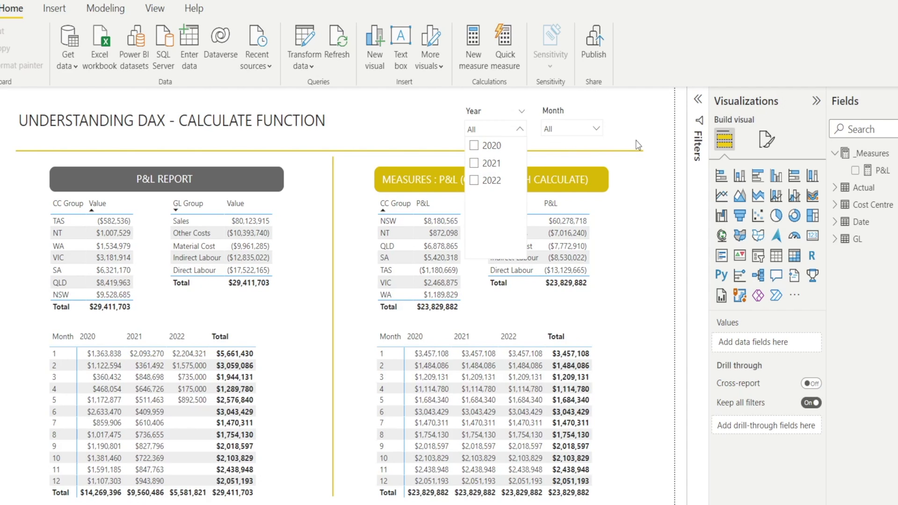
- Try the Month slicer at 2, clear it, and position the cursor in the P&L formula
click(597, 129)
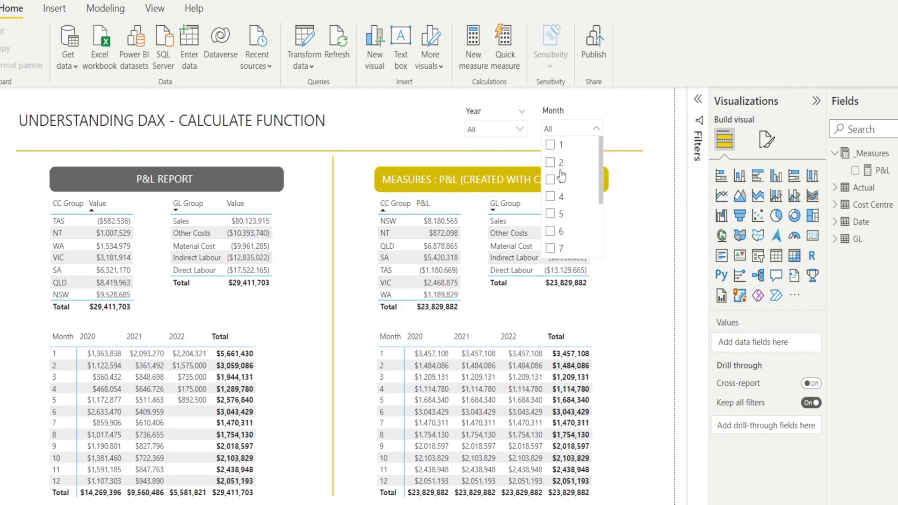
click(550, 162)
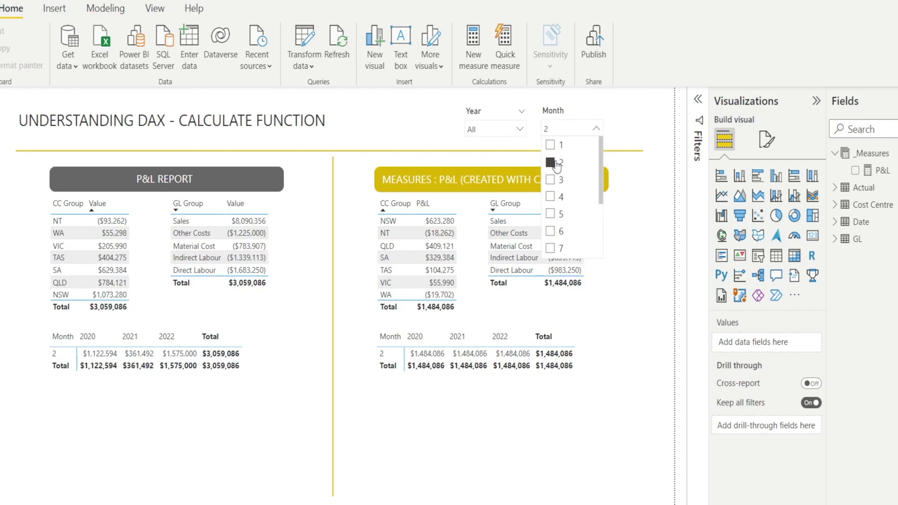
click(550, 162)
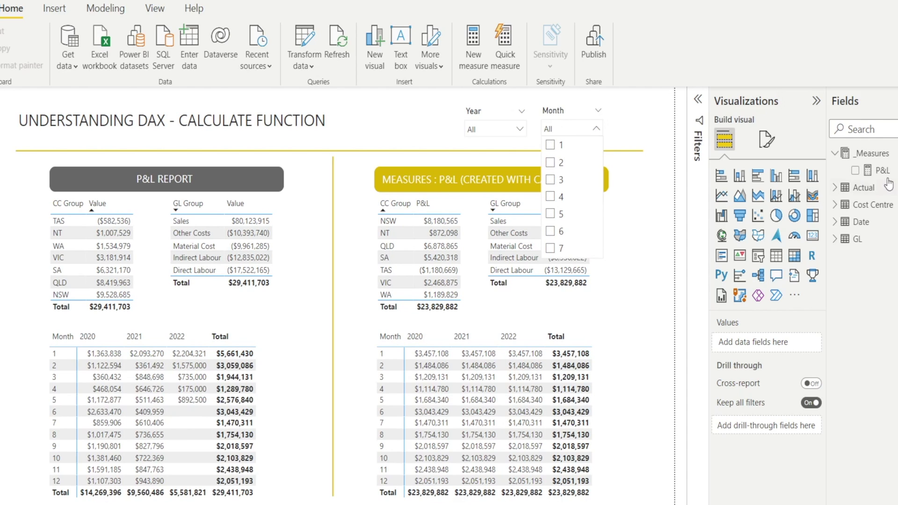
click(884, 171)
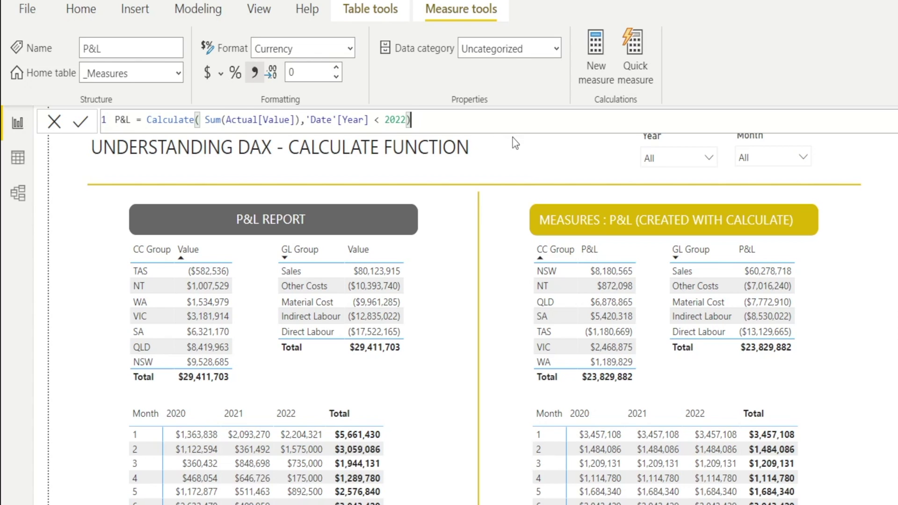
key(Left)
- Add 'Date'[Month] = 1 to the P&L measure and change the year filter back to = 2022
text(, )
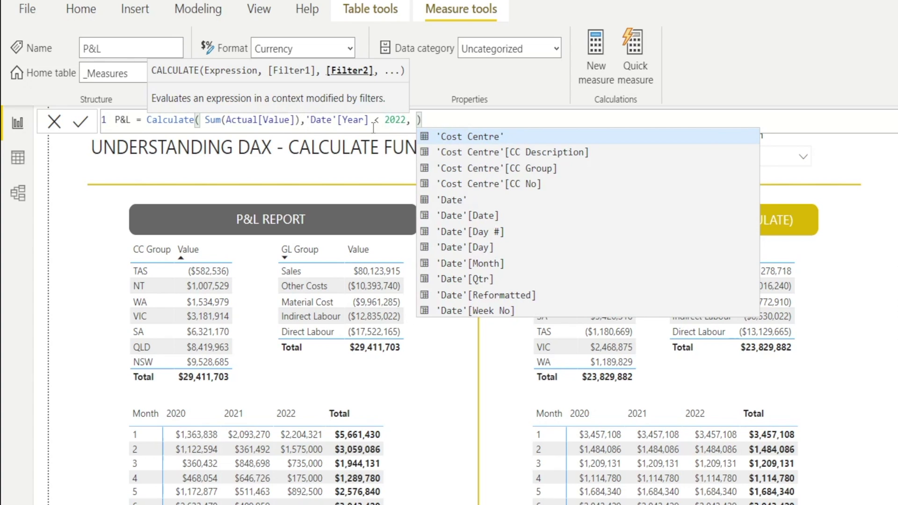
text(month)
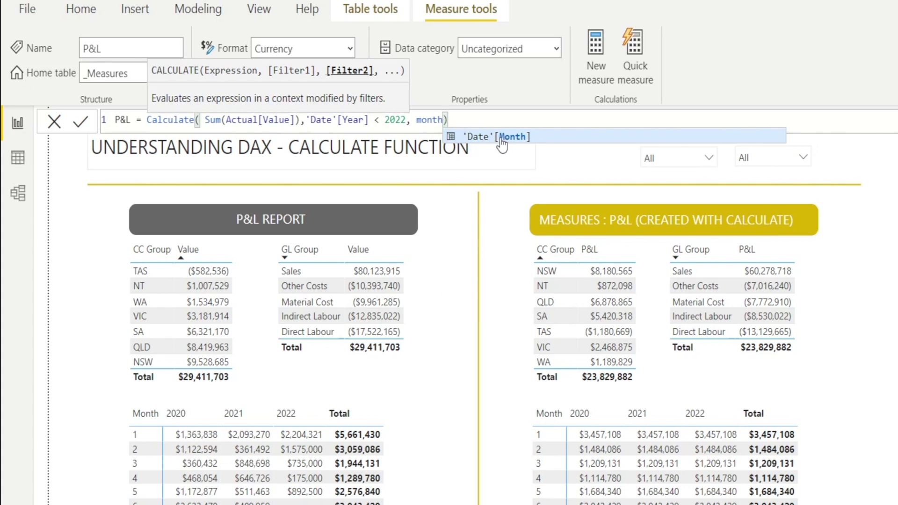
click(500, 137)
text(= 1)
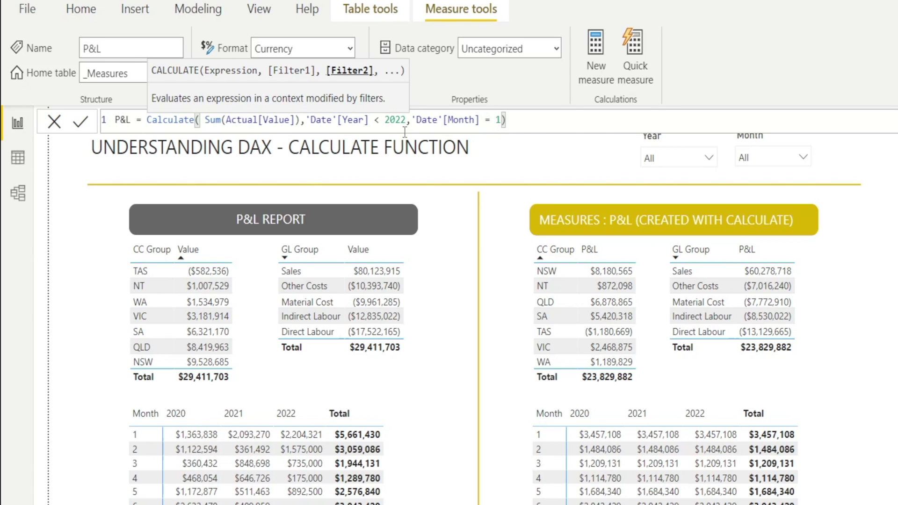
click(382, 121)
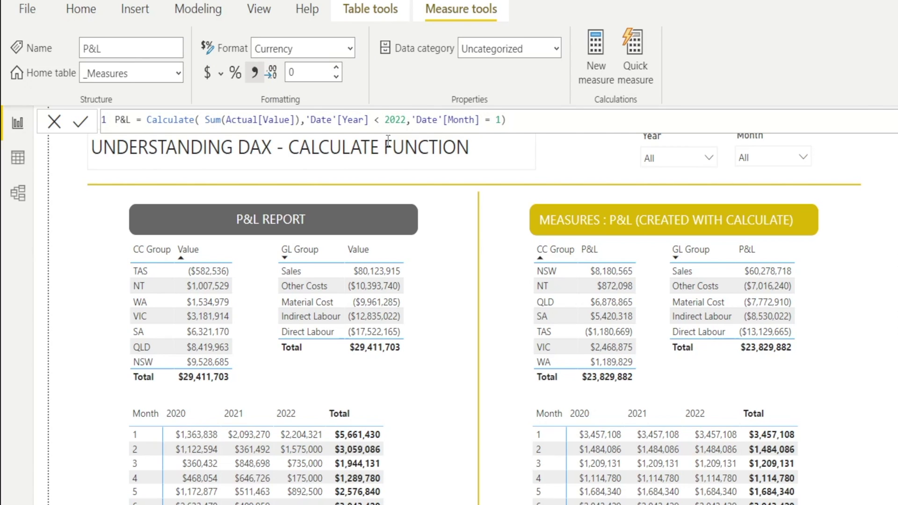
key(BackSpace)
text(=)
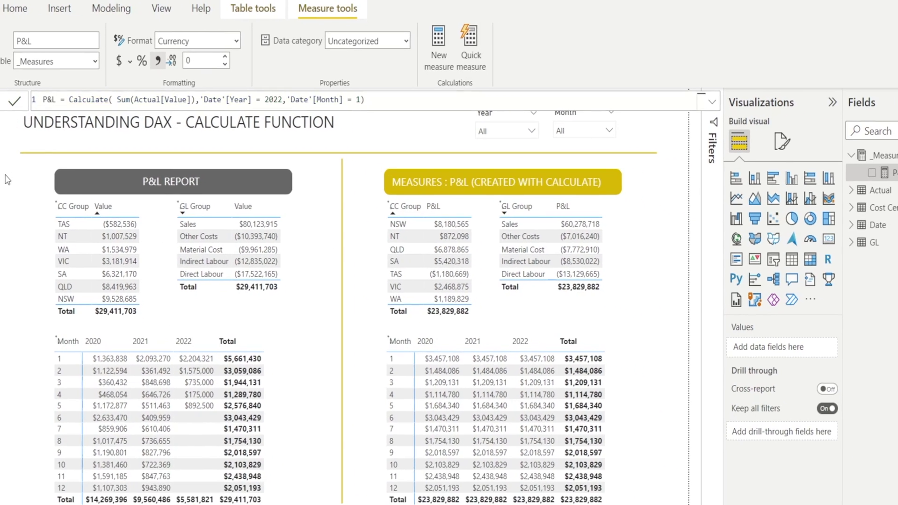
click(7, 179)
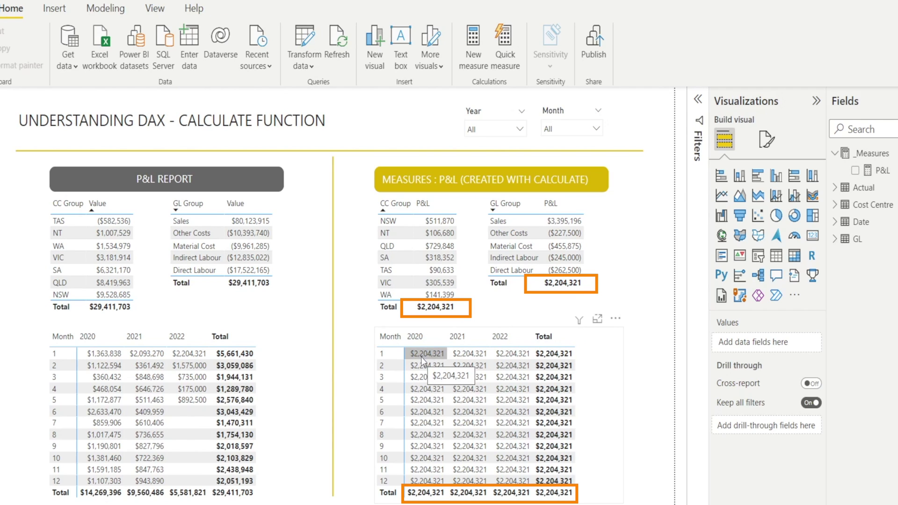
click(891, 173)
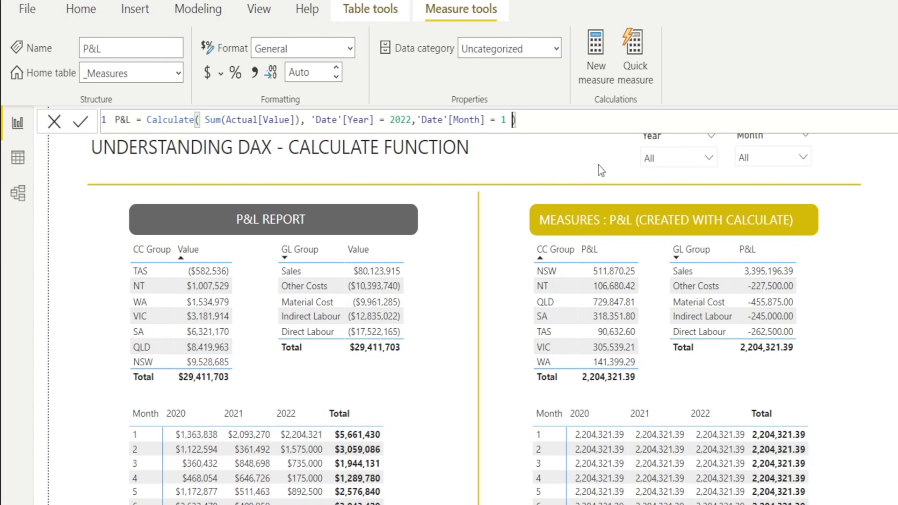
- Extend the month filter to 'Date'[Month] = 1 || 'Date'[Month] = 2
text(|| )
text(Mont)
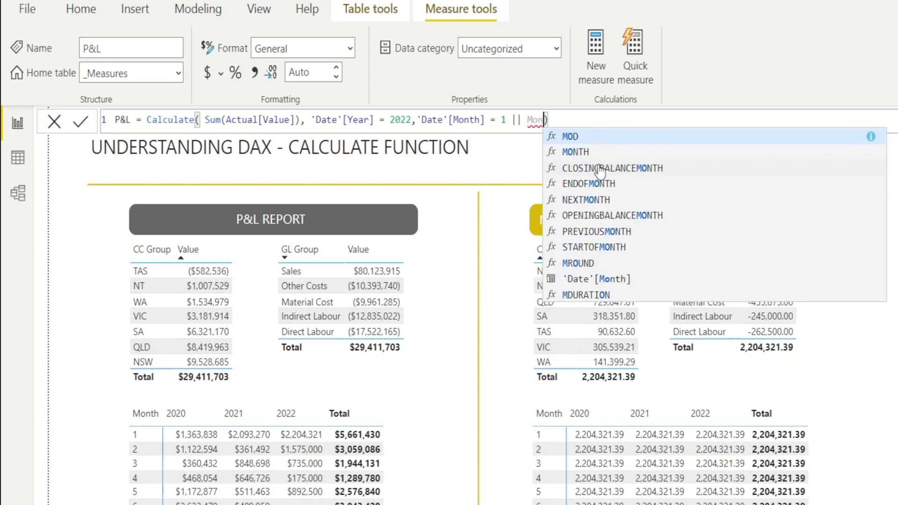
key(Down)
key(Down)
key(Down)
key(Down)
key(Down)
key(Down)
key(Down)
key(Tab)
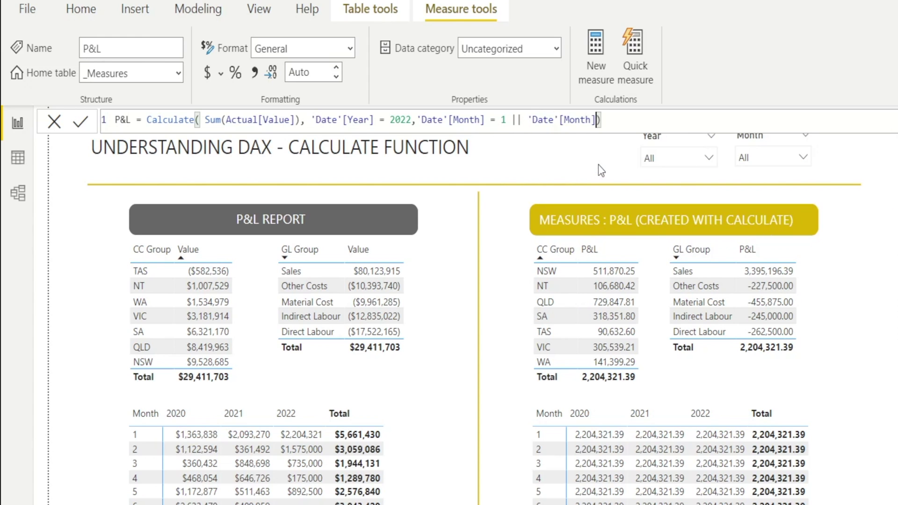
text(= 2)
click(72, 124)
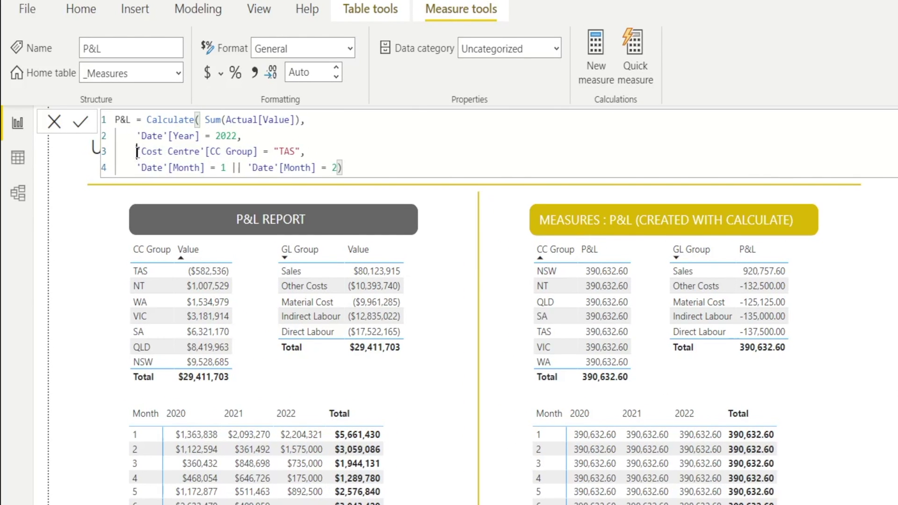
- Review the CC Group = "TAS" filter line, then cross-filter the base report to TAS
drag(137, 152, 318, 150)
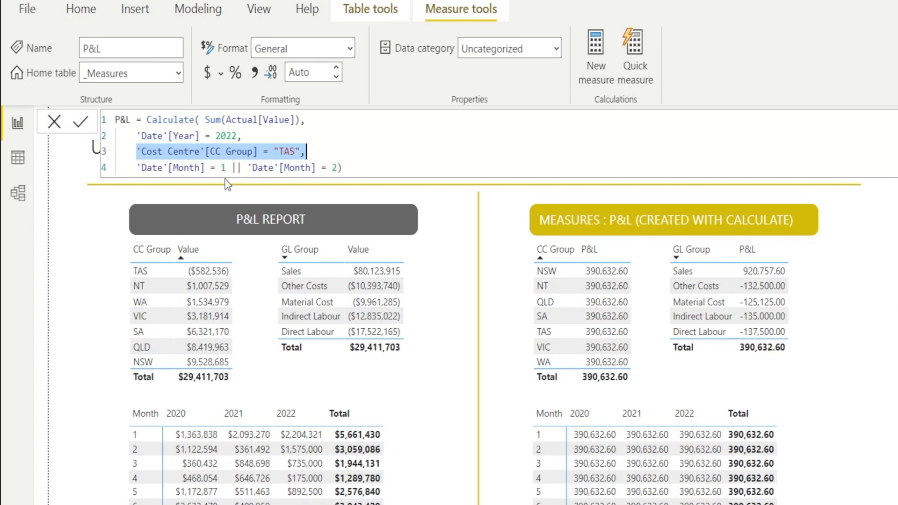
click(348, 149)
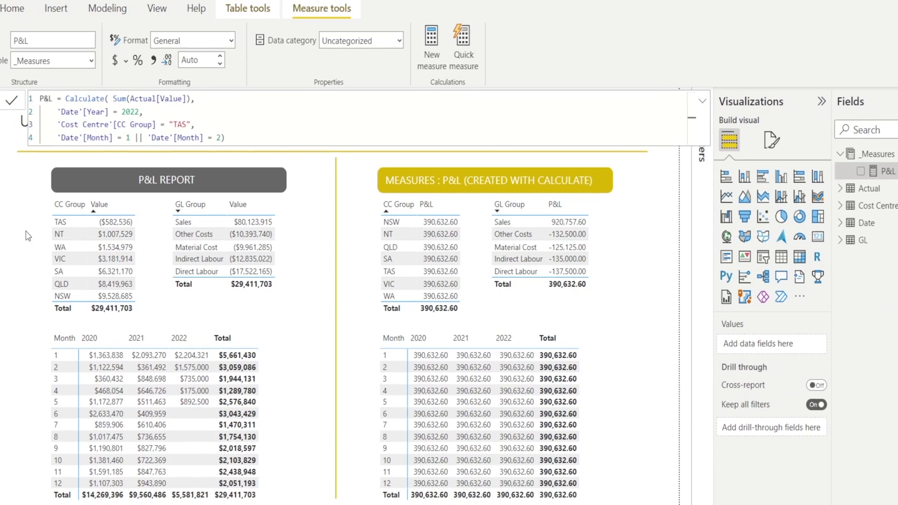
click(28, 236)
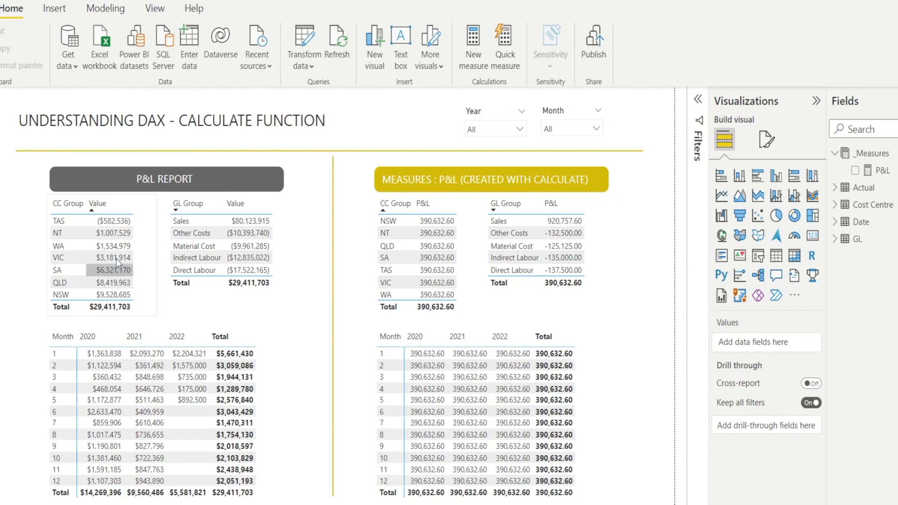
click(116, 220)
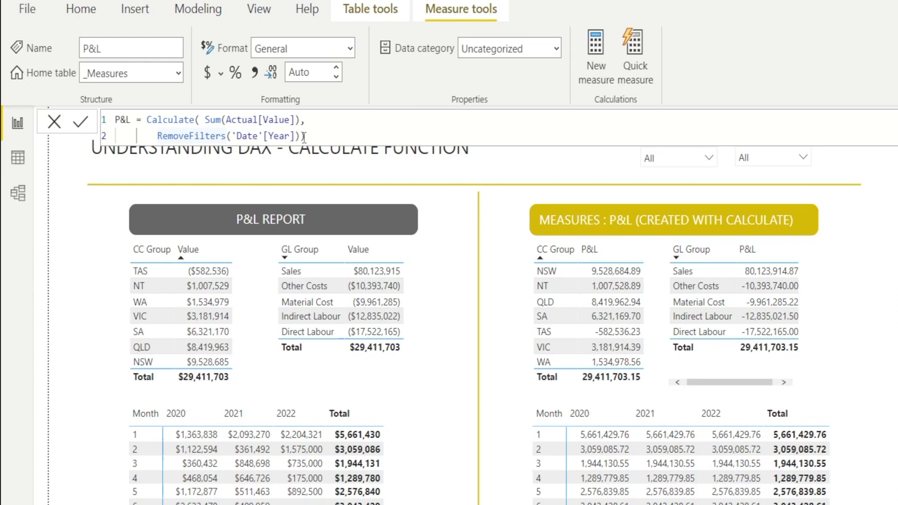
- Add REMOVEFILTERS('Date'[Month]) as an indented third line of the P&L measure
click(304, 137)
text(,)
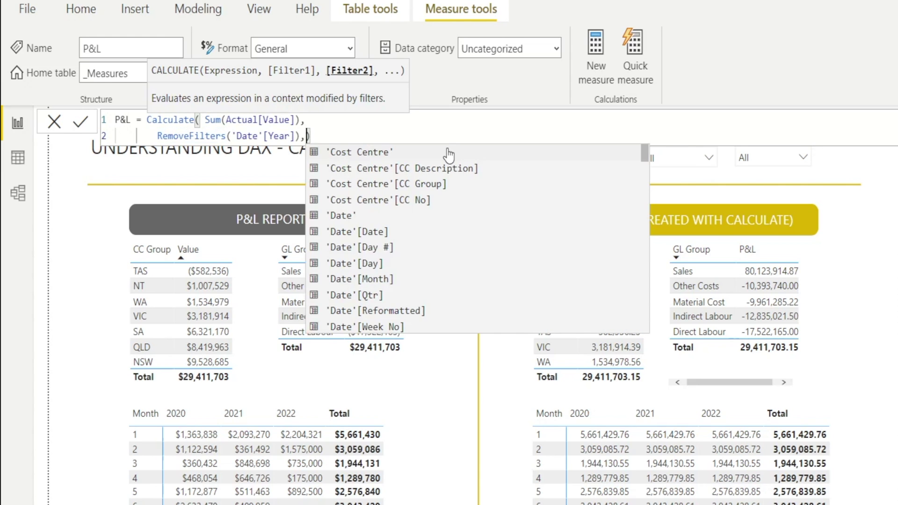
key(shift+Return)
text(Remove)
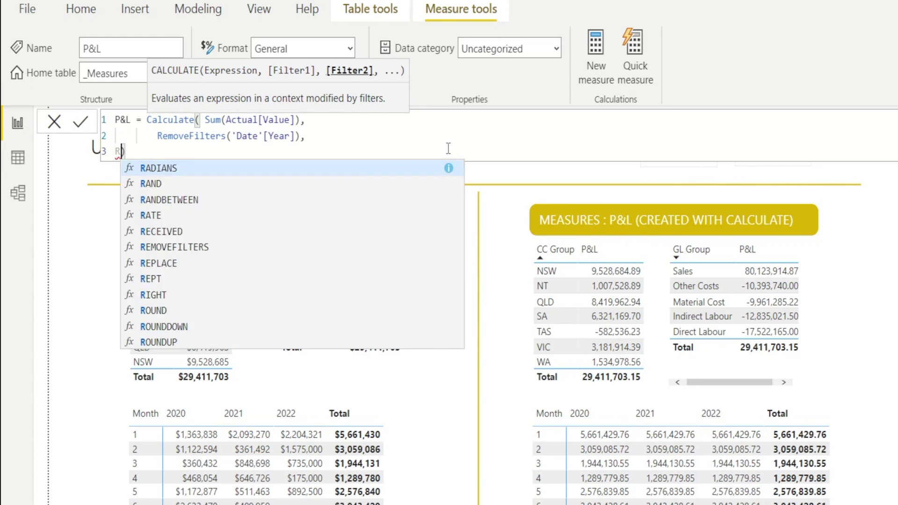
key(Tab)
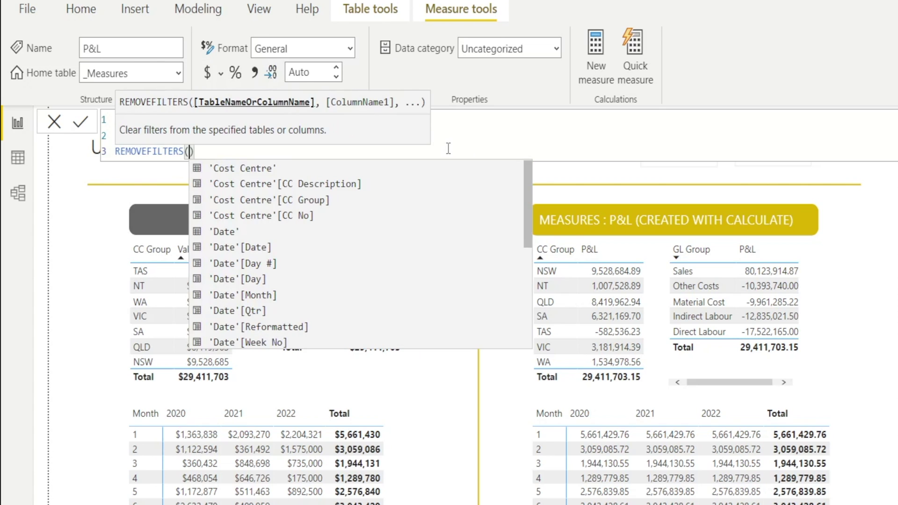
click(269, 295)
click(294, 156)
text())
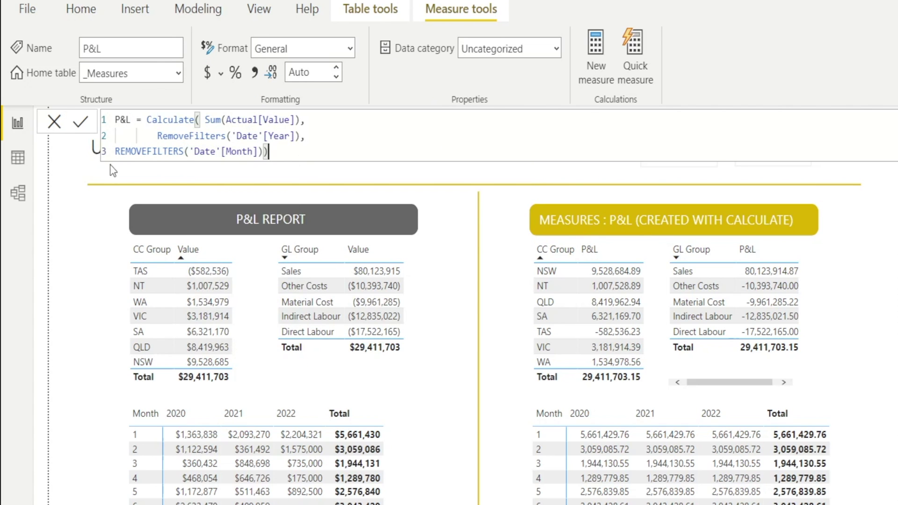
click(117, 152)
key(Tab)
key(Tab)
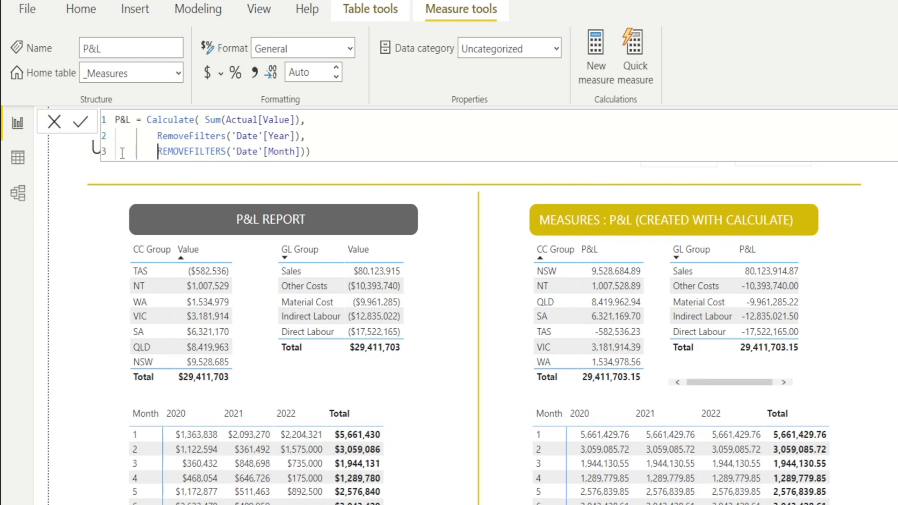
click(80, 121)
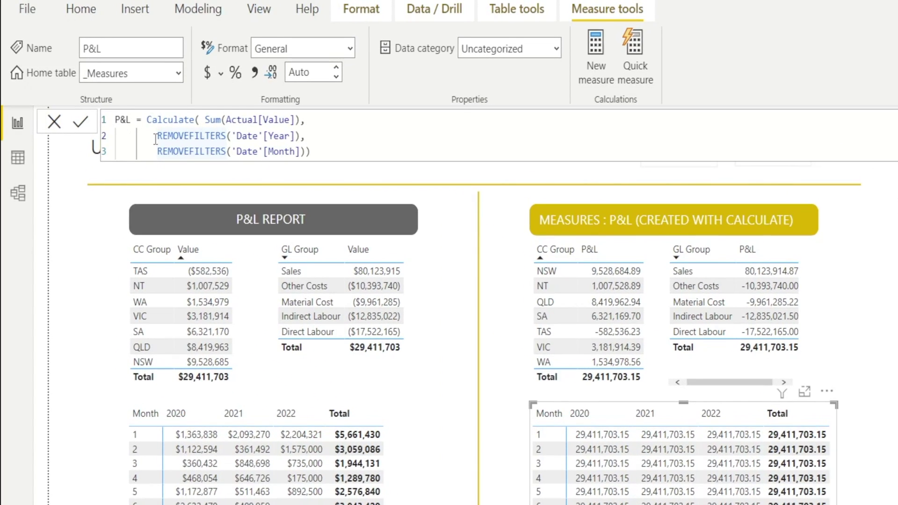
- Replace both REMOVEFILTERS calls in the P&L measure with ALL
drag(156, 139, 228, 136)
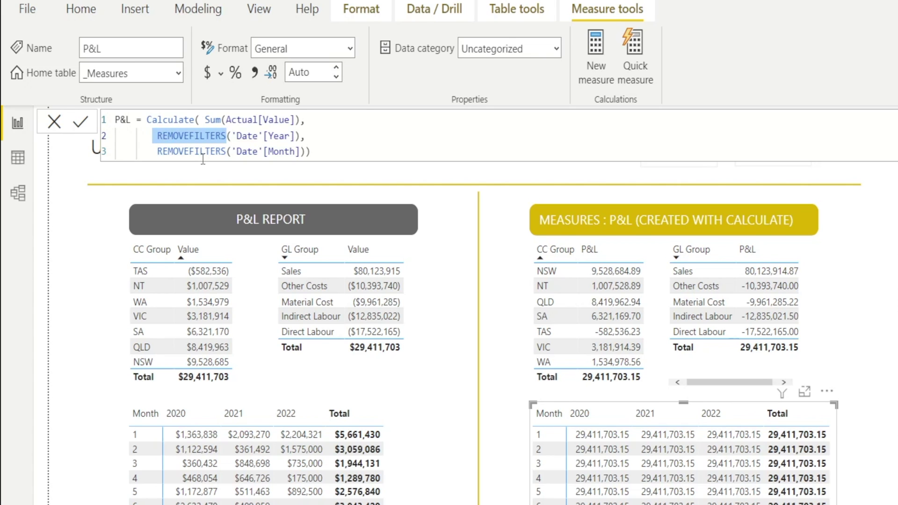
text(ALL)
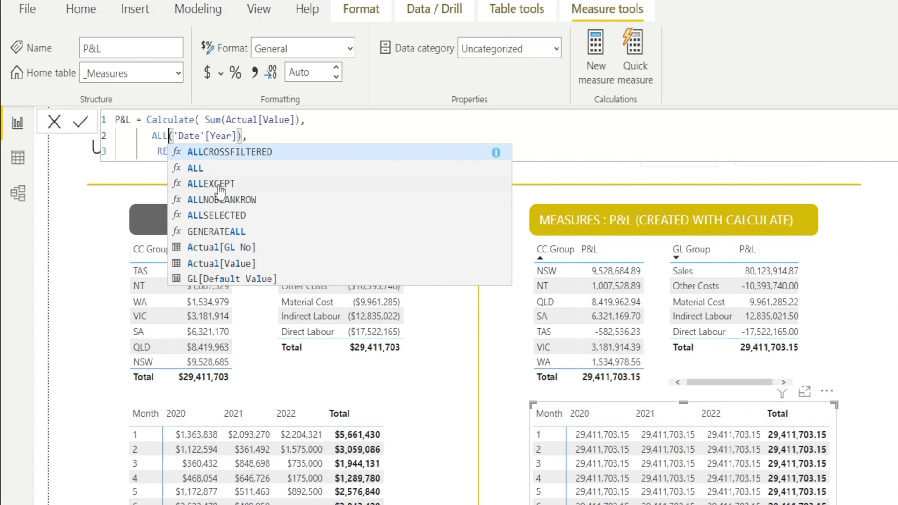
click(201, 167)
click(154, 151)
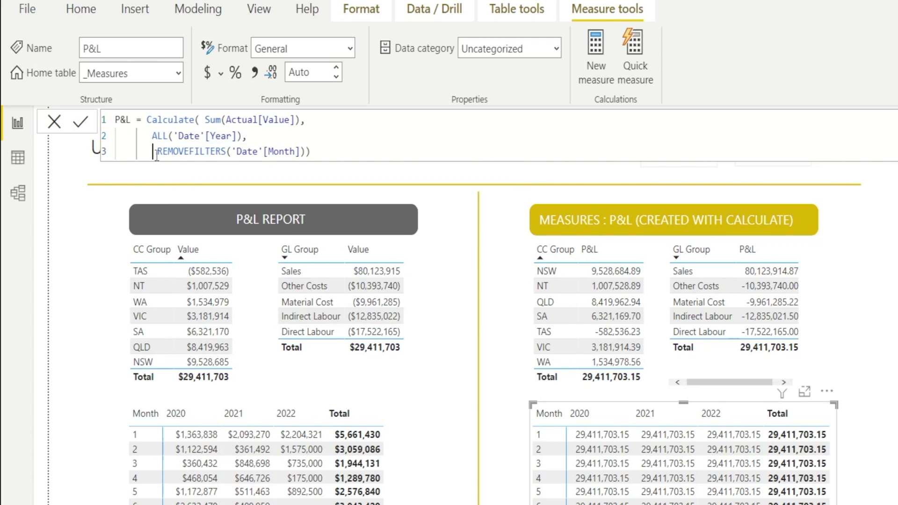
drag(157, 152, 226, 153)
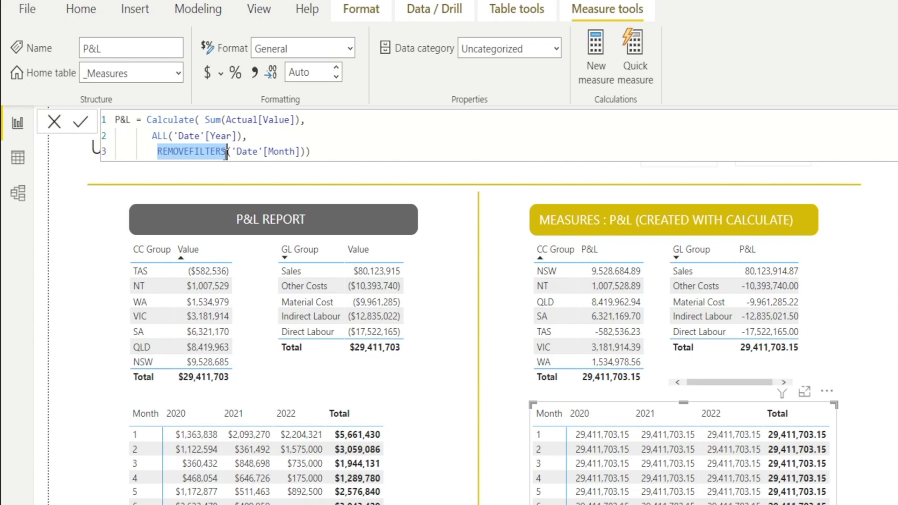
key(BackSpace)
text(ALL)
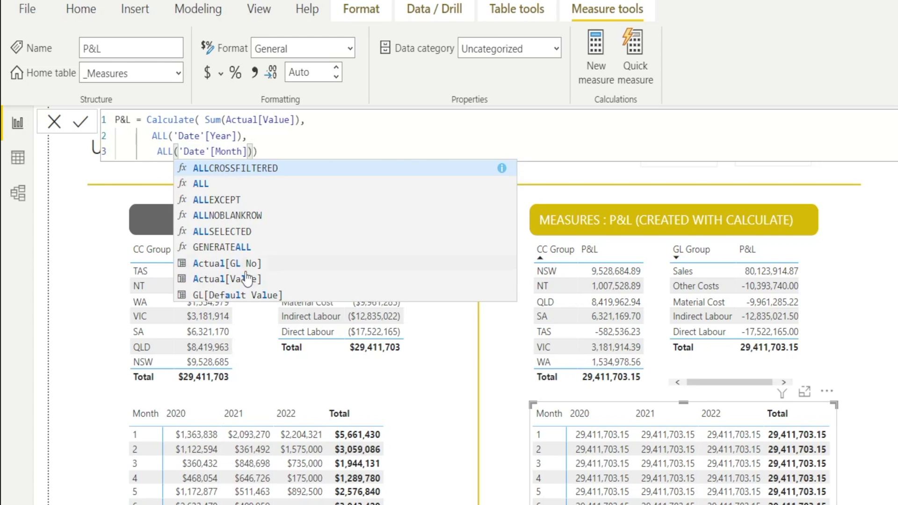
key(Right)
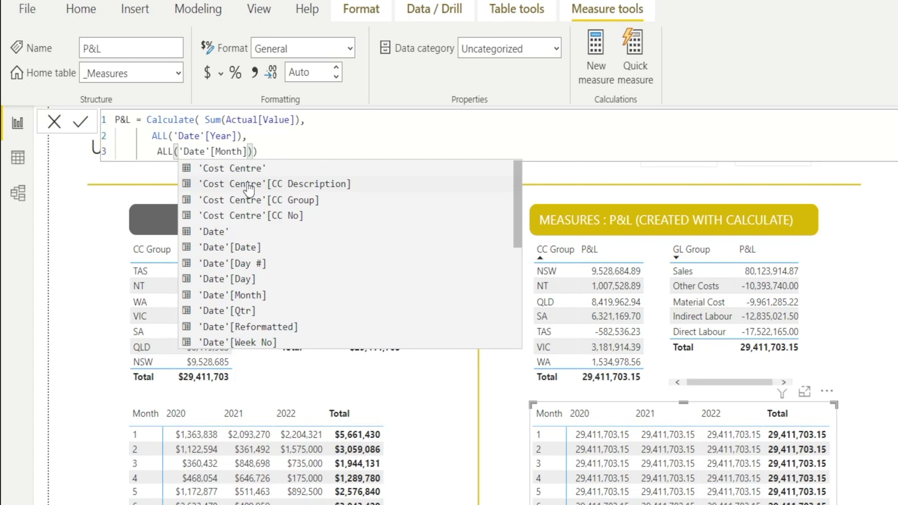
click(74, 122)
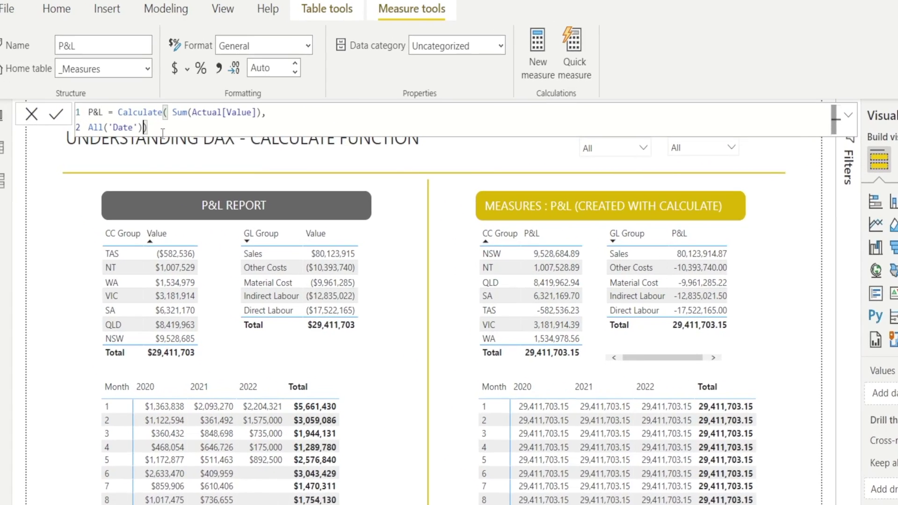
- Add All('Cost Centre'[CC Group]) as a third argument of the P&L measure and commit it
text(,)
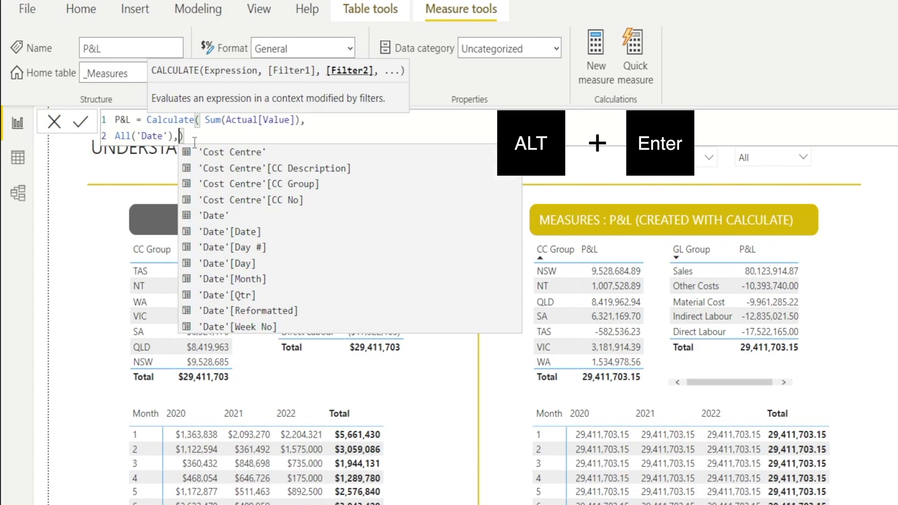
key(alt+Return)
text(All()
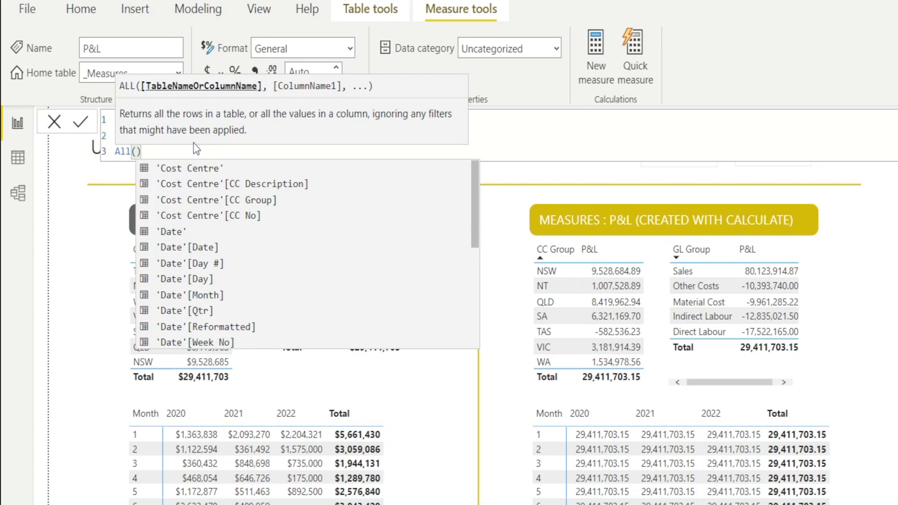
click(253, 201)
click(276, 153)
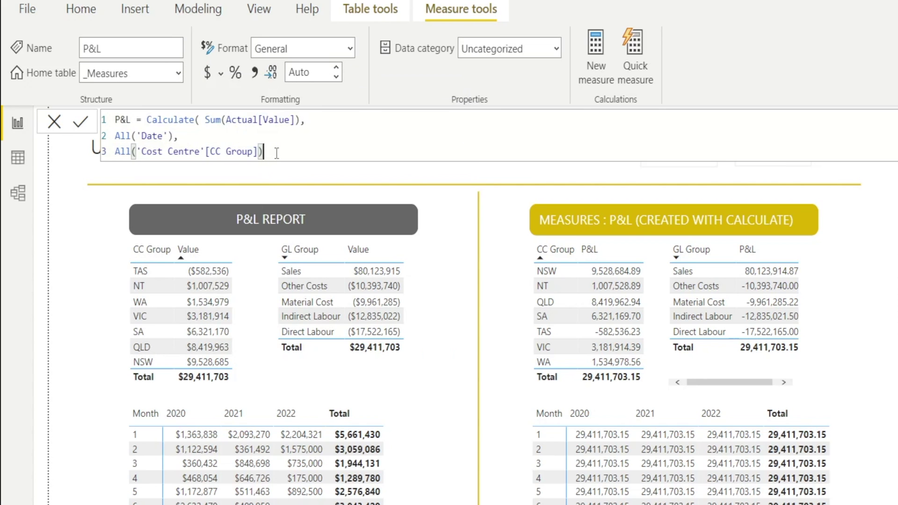
text())
click(79, 123)
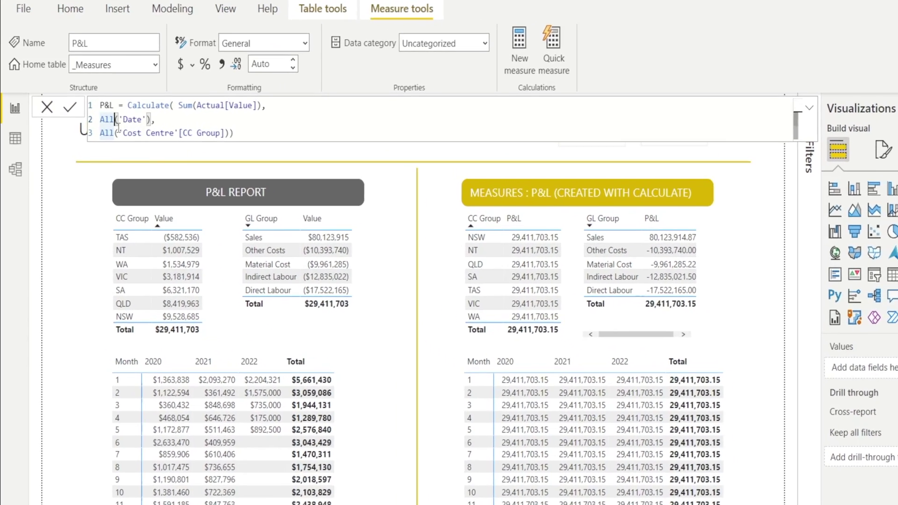
- Replace line 2 of the P&L measure with AllExcept('Date','Date'[Year])
click(100, 102)
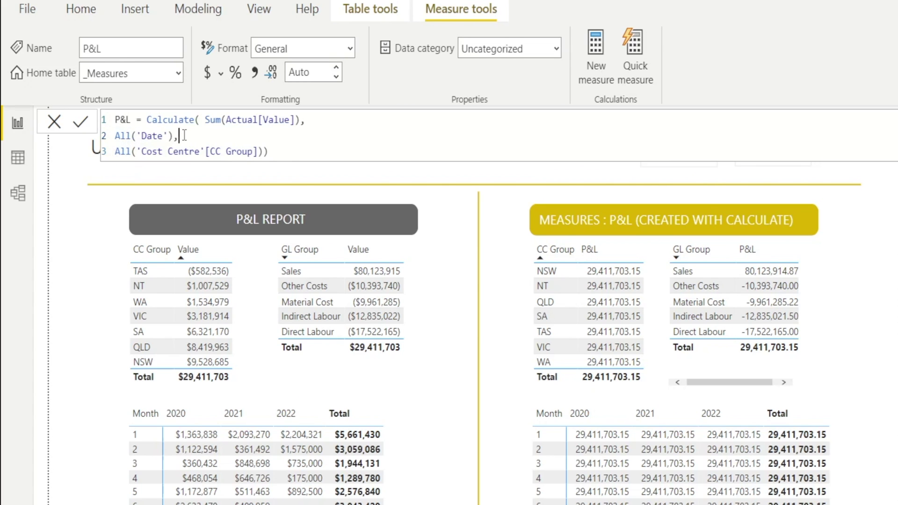
drag(180, 136, 95, 146)
text(AllExcept)
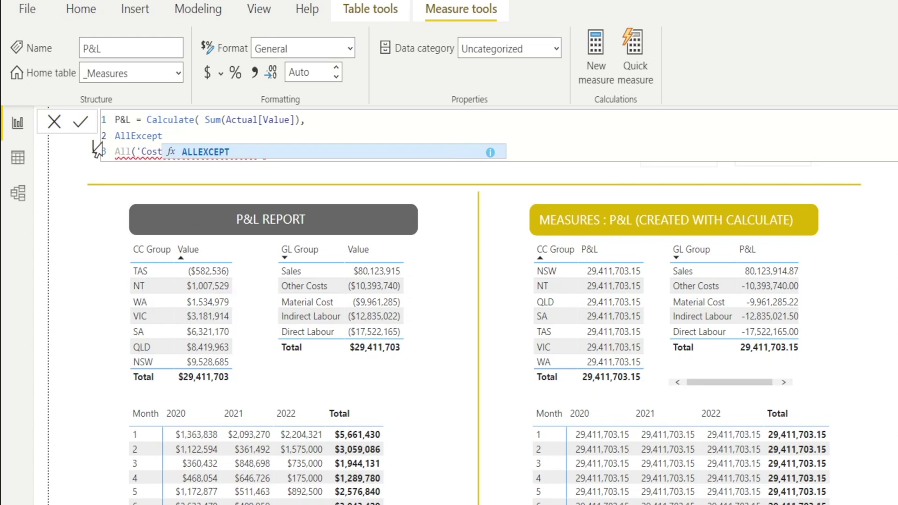
text(()
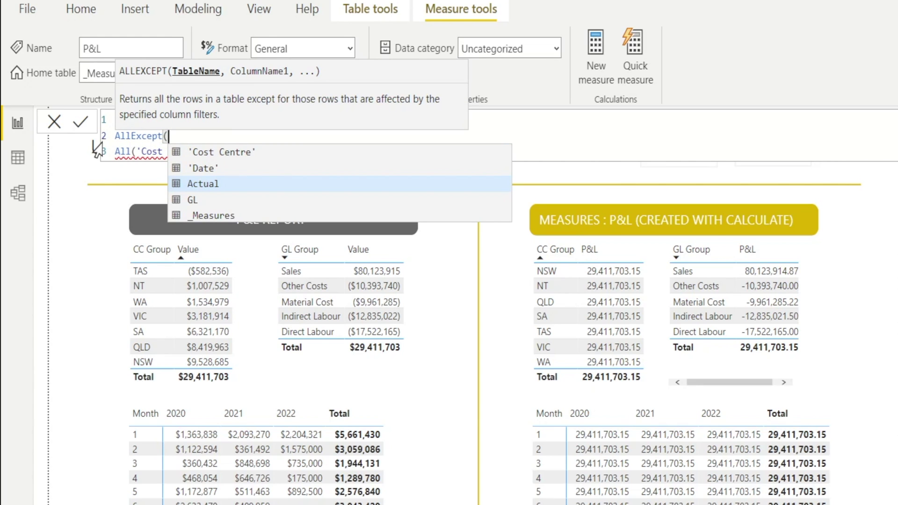
click(209, 170)
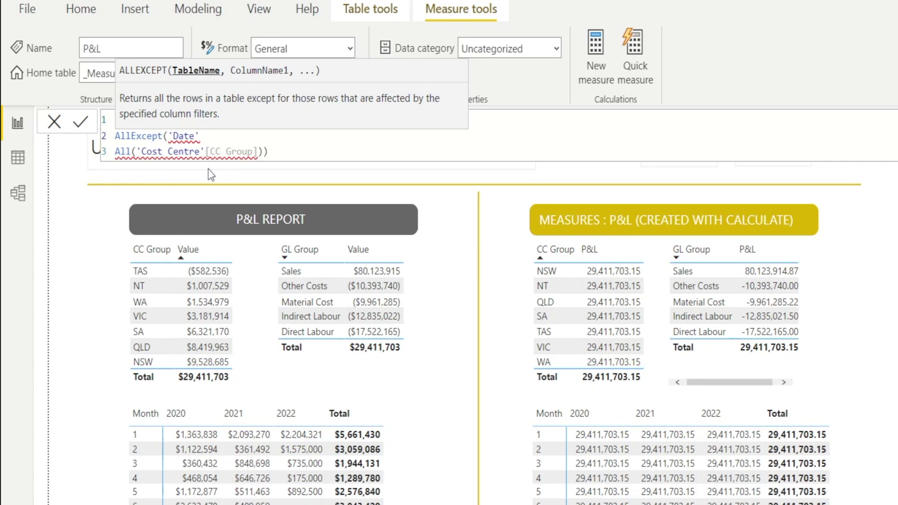
text(,)
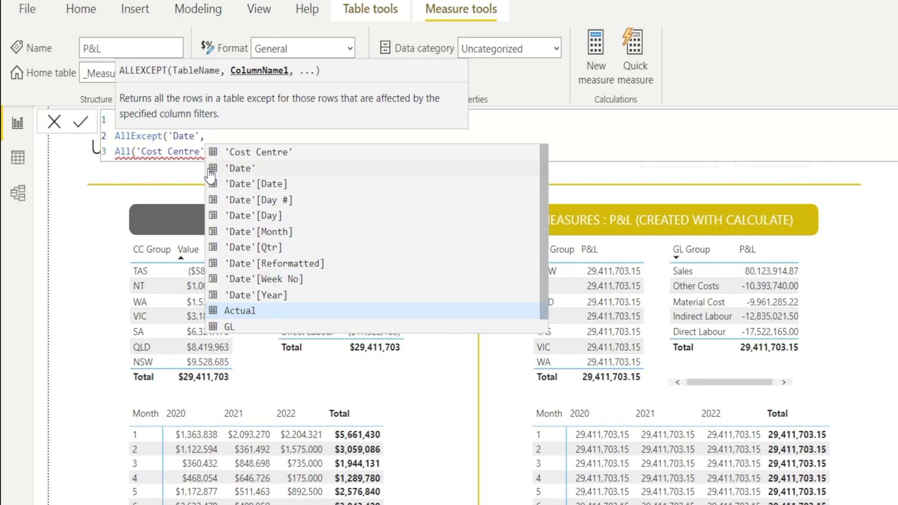
click(285, 295)
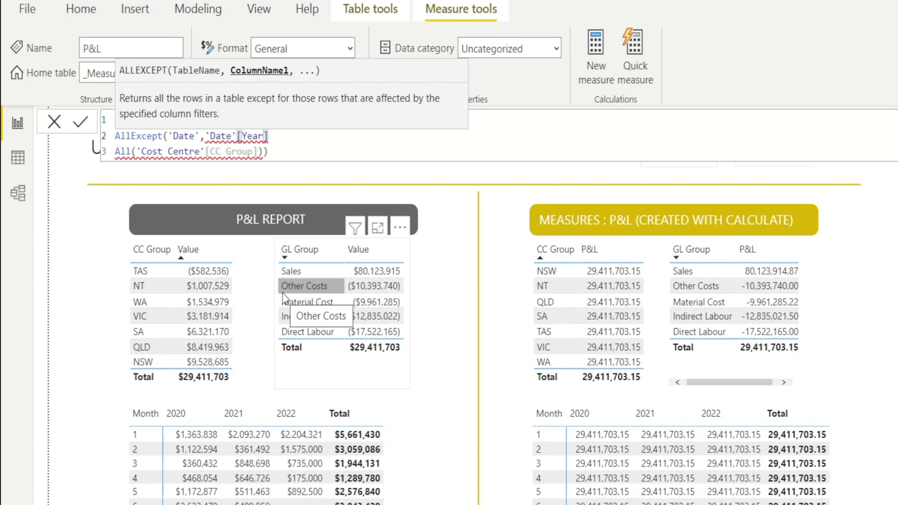
text())
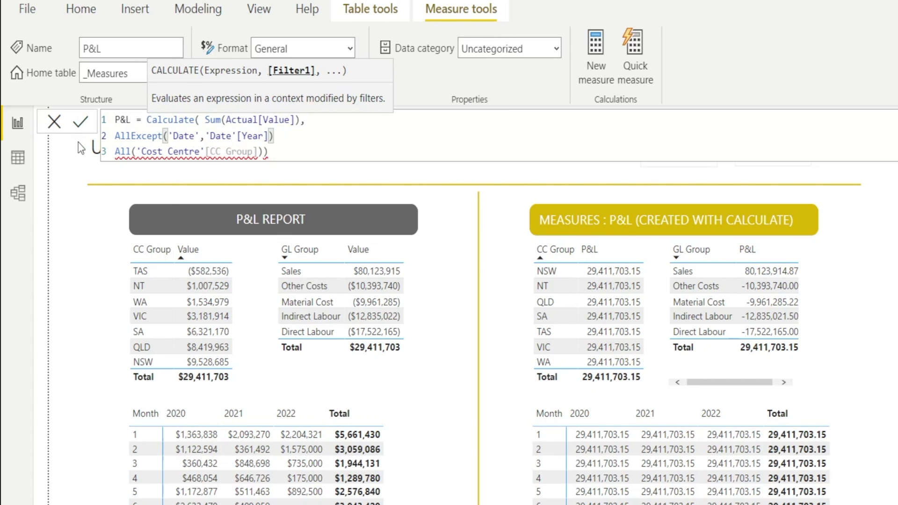
click(80, 130)
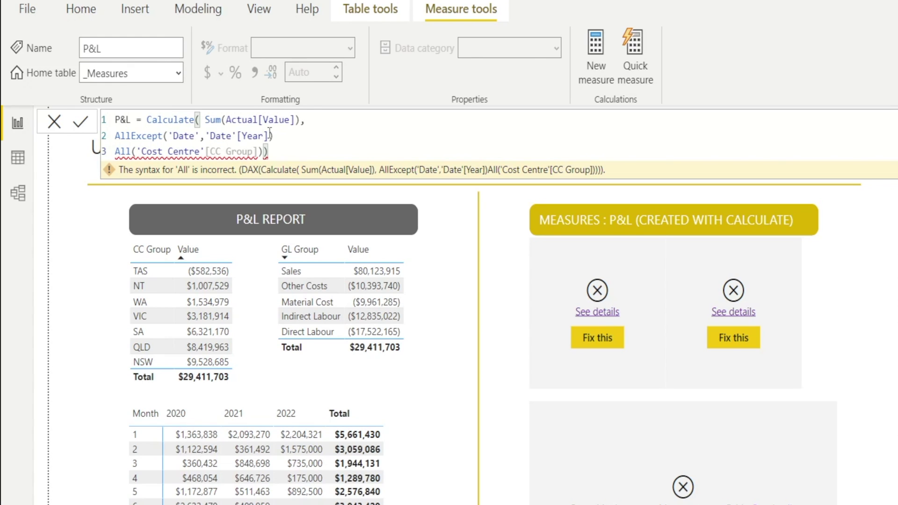
- Add the missing comma at the end of line 2 to fix the syntax error and commit the measure
click(293, 136)
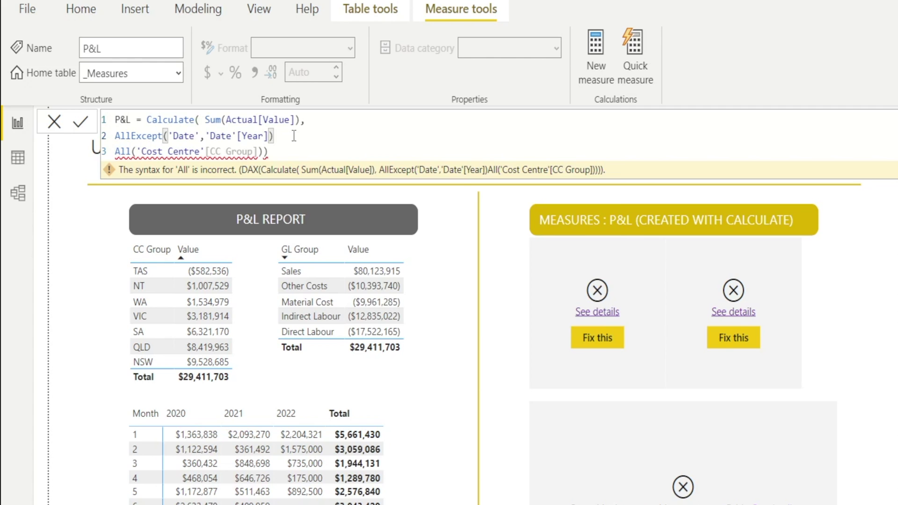
text(,)
key(Escape)
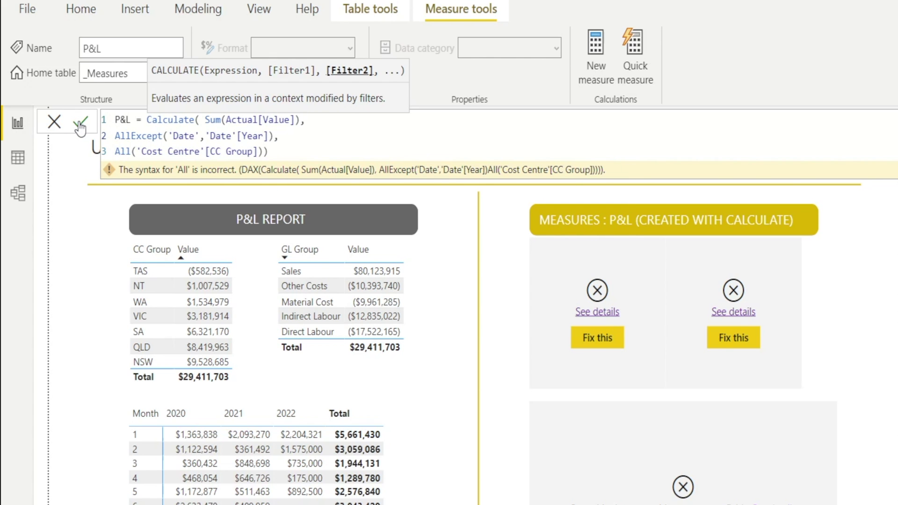
click(81, 124)
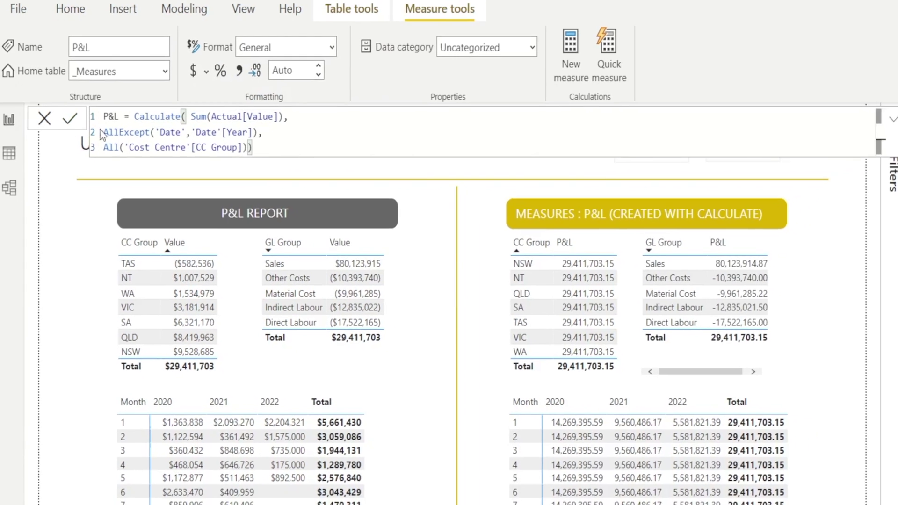